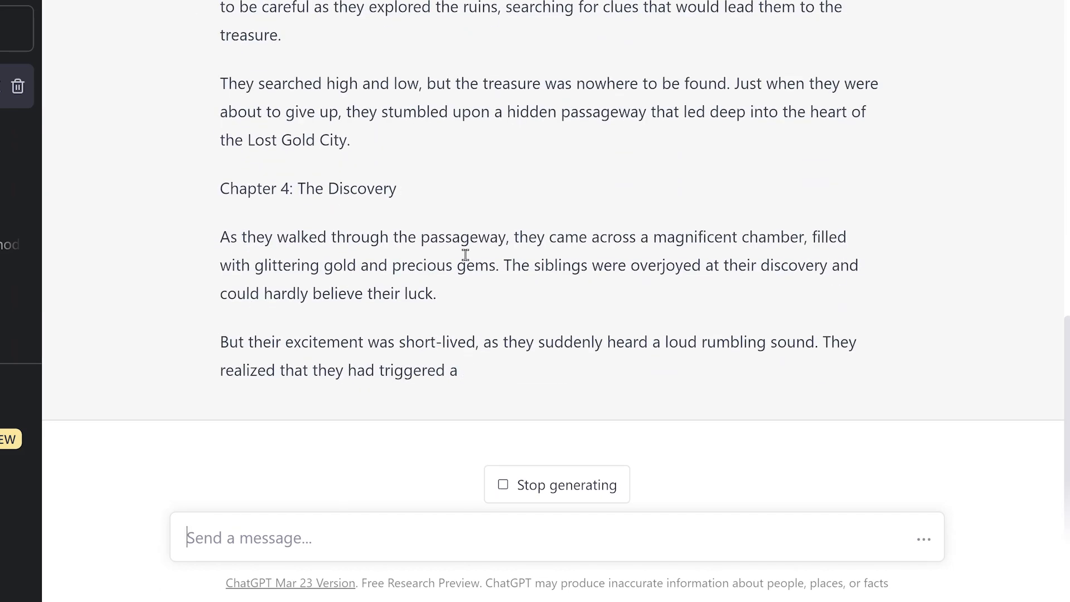
Select the generated Lost Gold City story text in the ChatGPT response
drag(1018, 332, 220, 148)
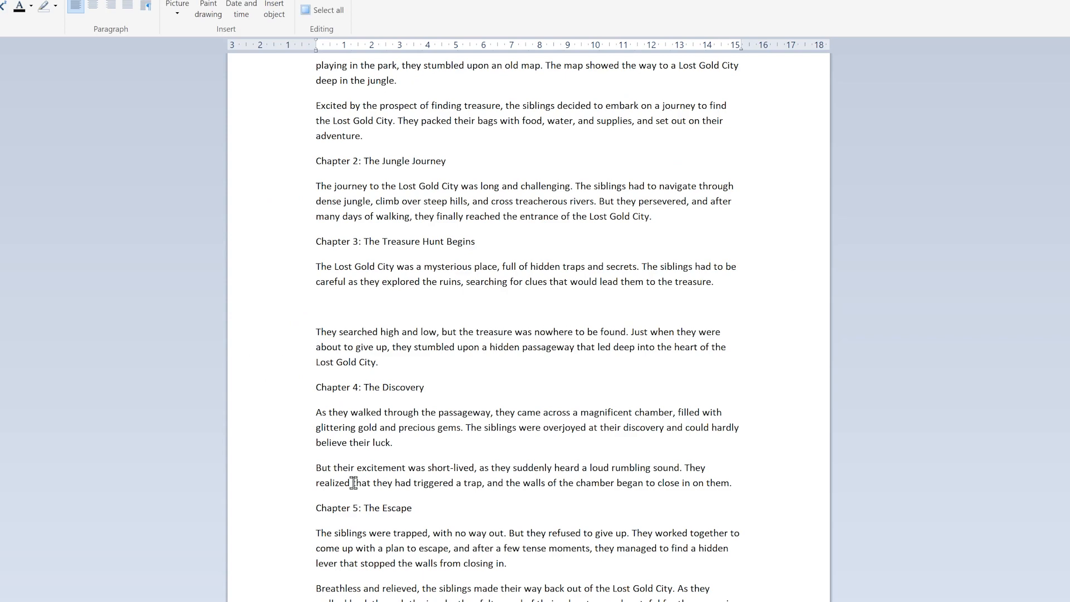
In the WordPad document, make the title "The Lost Gold City" bold and enlarge its font by two sizes
scroll(353, 482, up, 2)
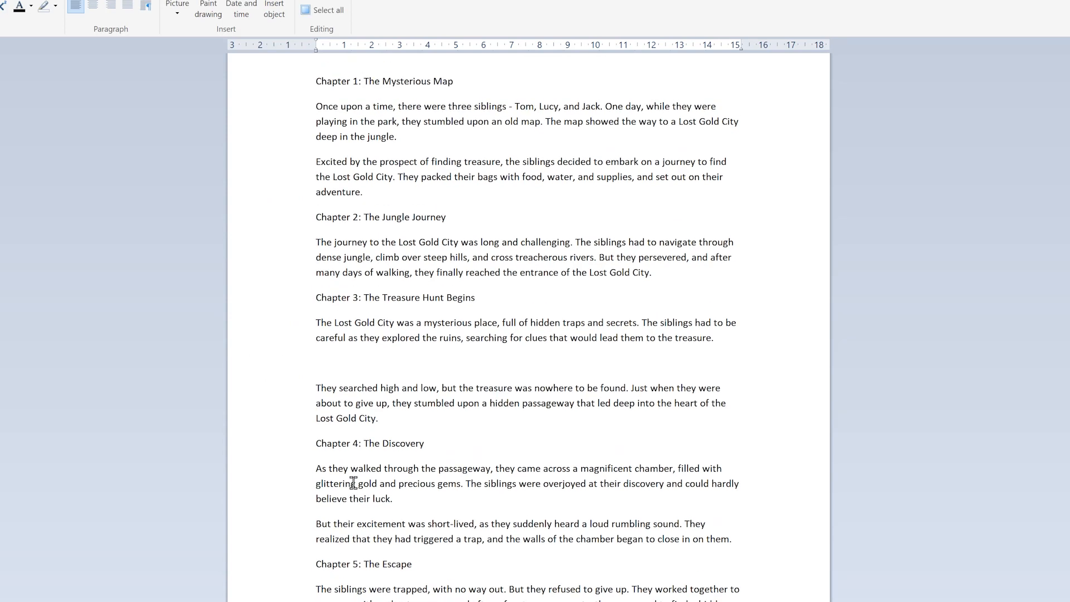
drag(405, 64, 326, 63)
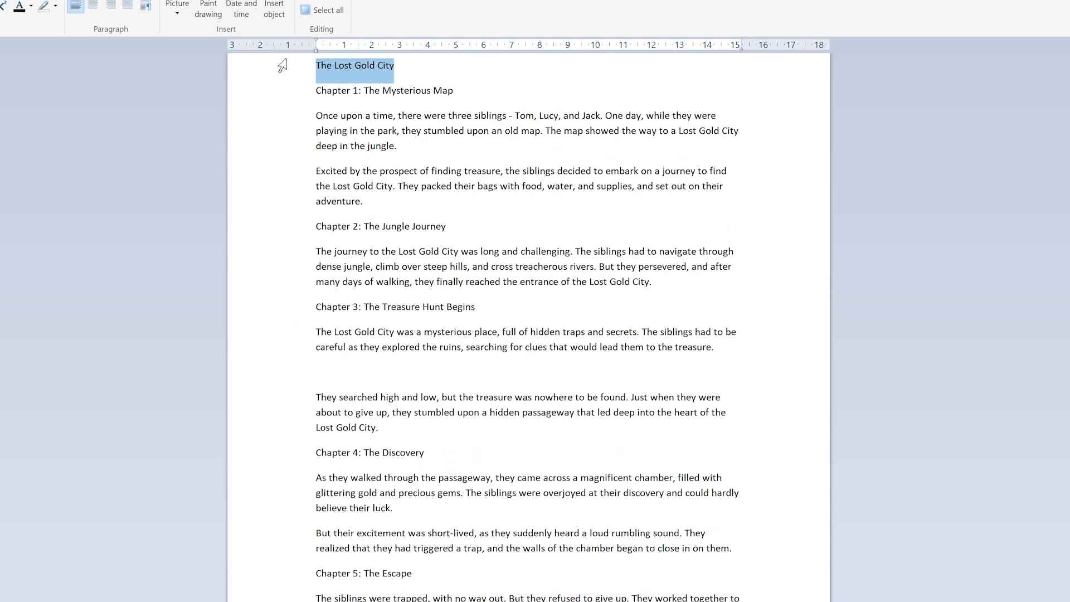
key(ctrl+b)
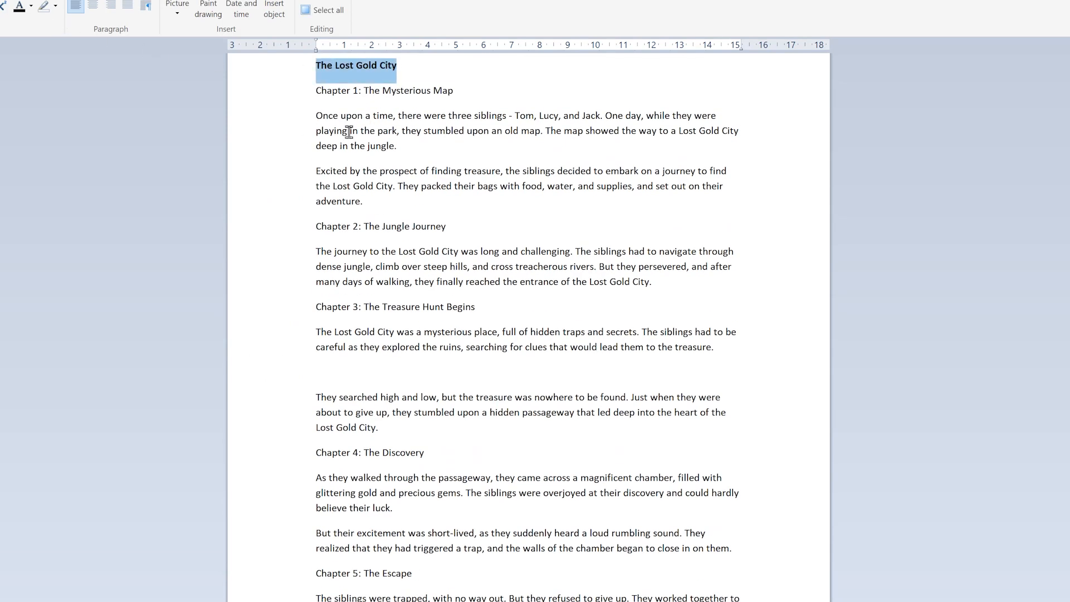
key(ctrl+shift+period)
key(ctrl+shift+period)
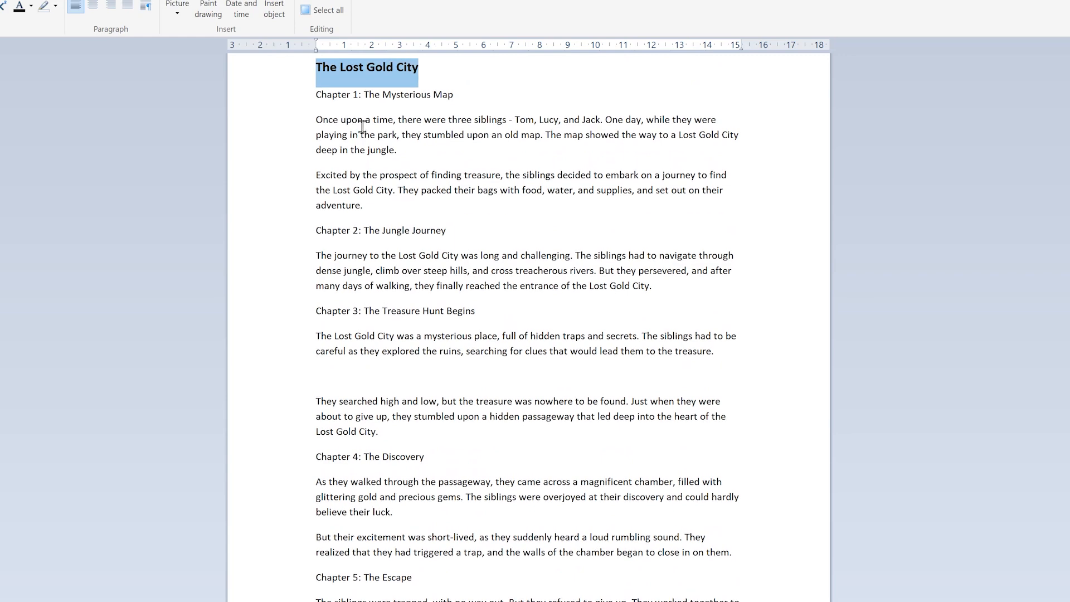
Make the Chapter 1, Chapter 2 and Chapter 4 headings of the story bold
scroll(529, 327, up, 2)
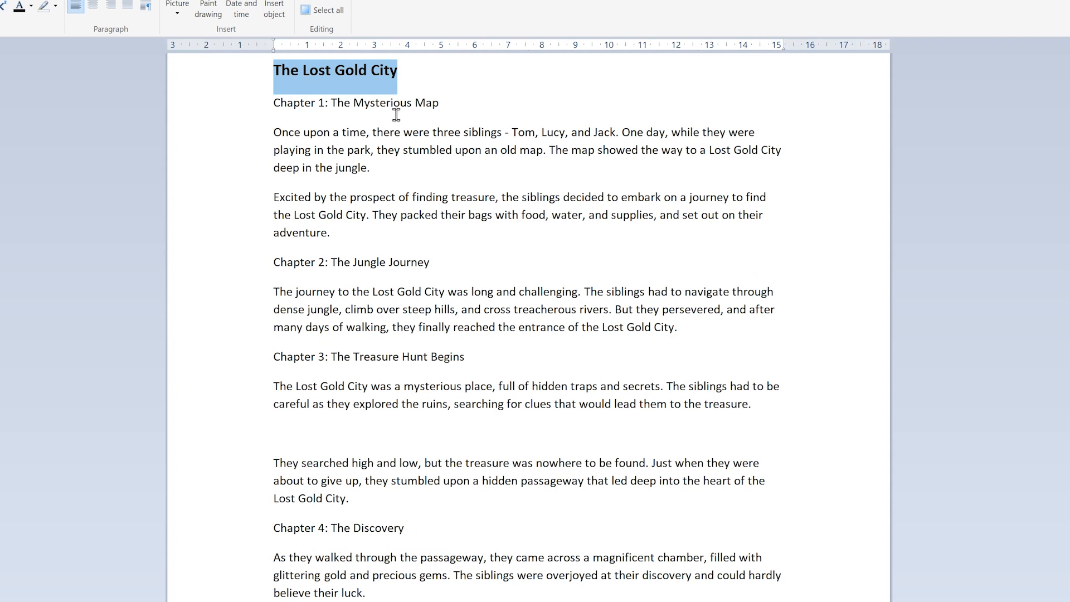
drag(438, 102, 284, 101)
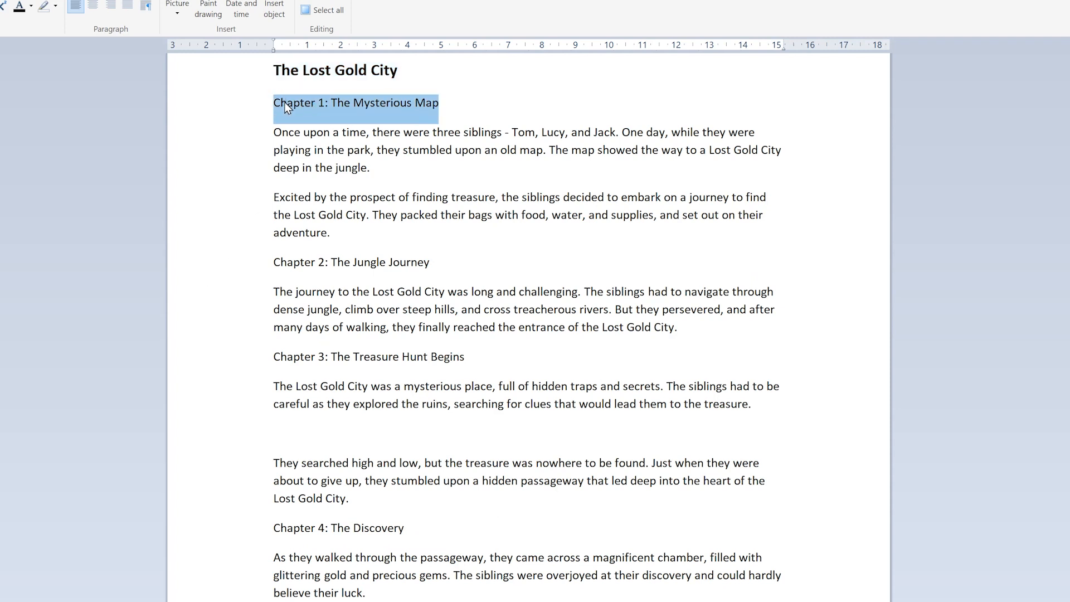
key(ctrl+b)
drag(440, 256, 268, 258)
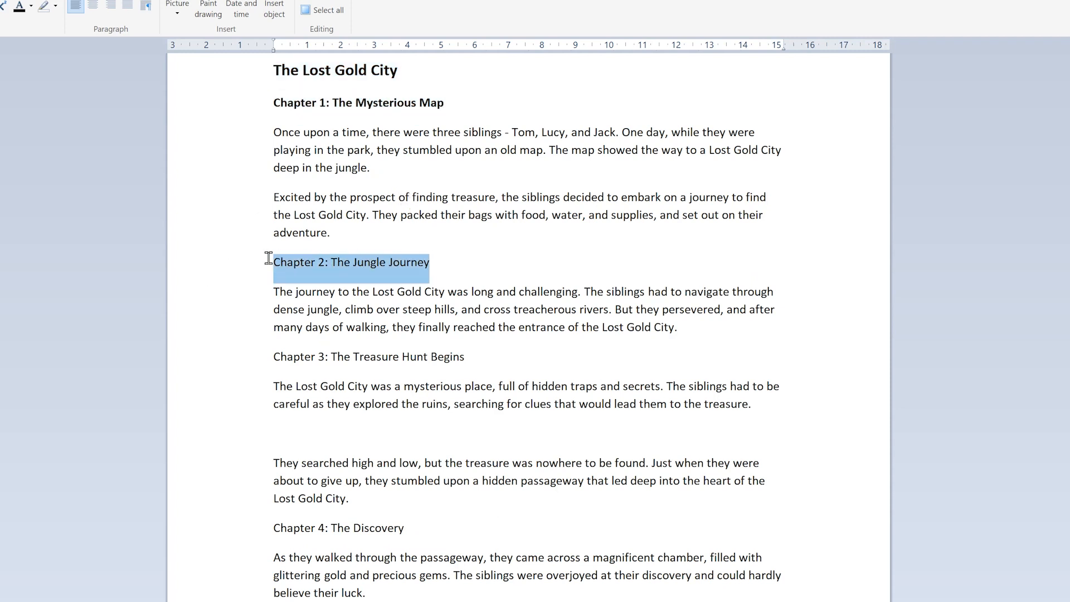
key(ctrl+b)
drag(428, 528, 289, 527)
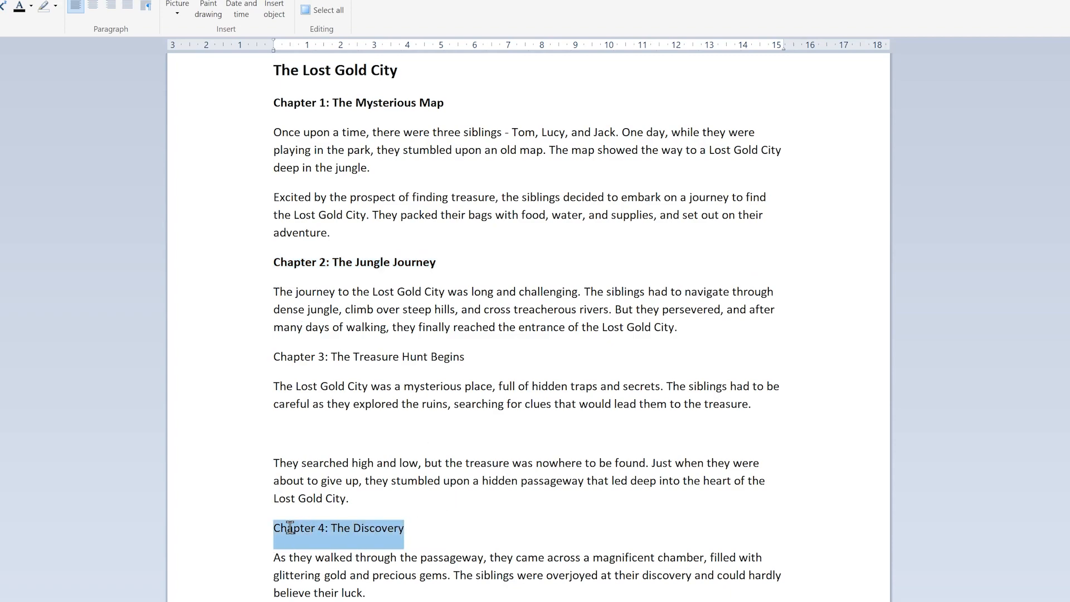
key(ctrl+b)
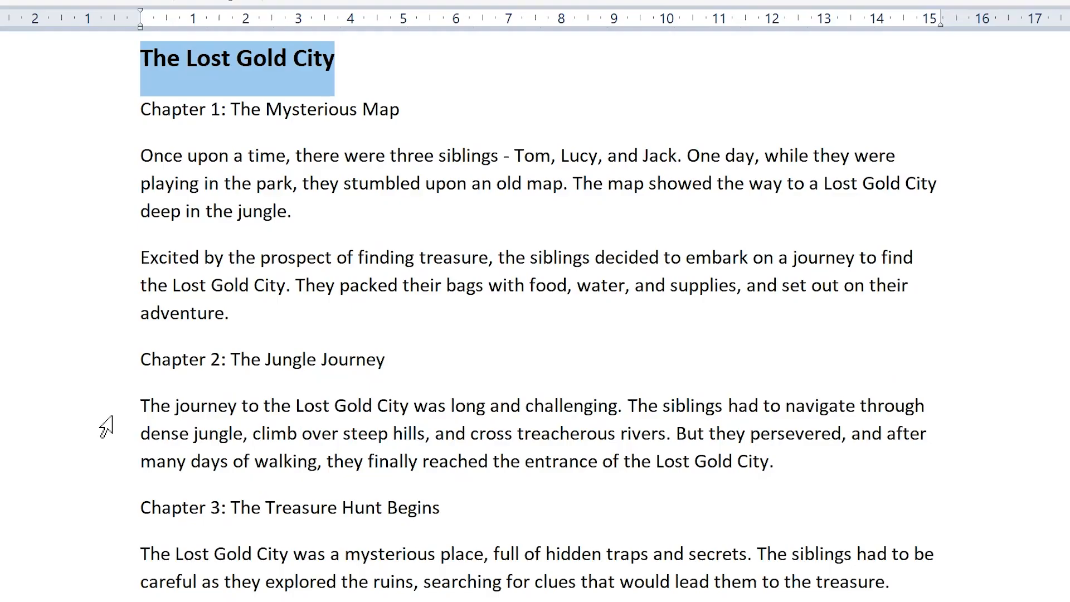
Apply bold to the heading "Chapter 1: The Mysterious Map"
drag(400, 109, 157, 108)
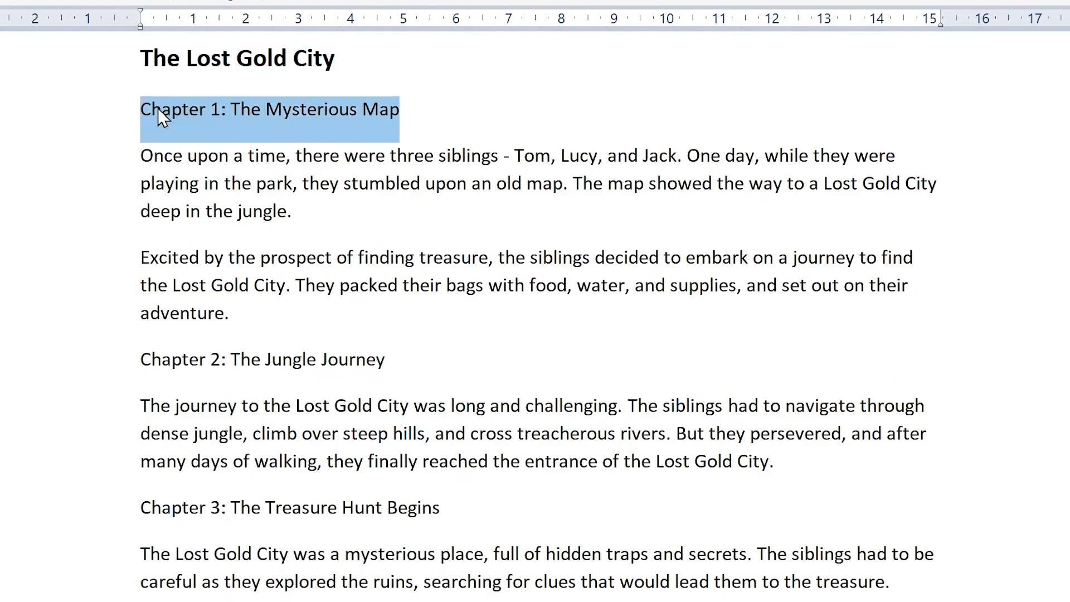
key(ctrl+b)
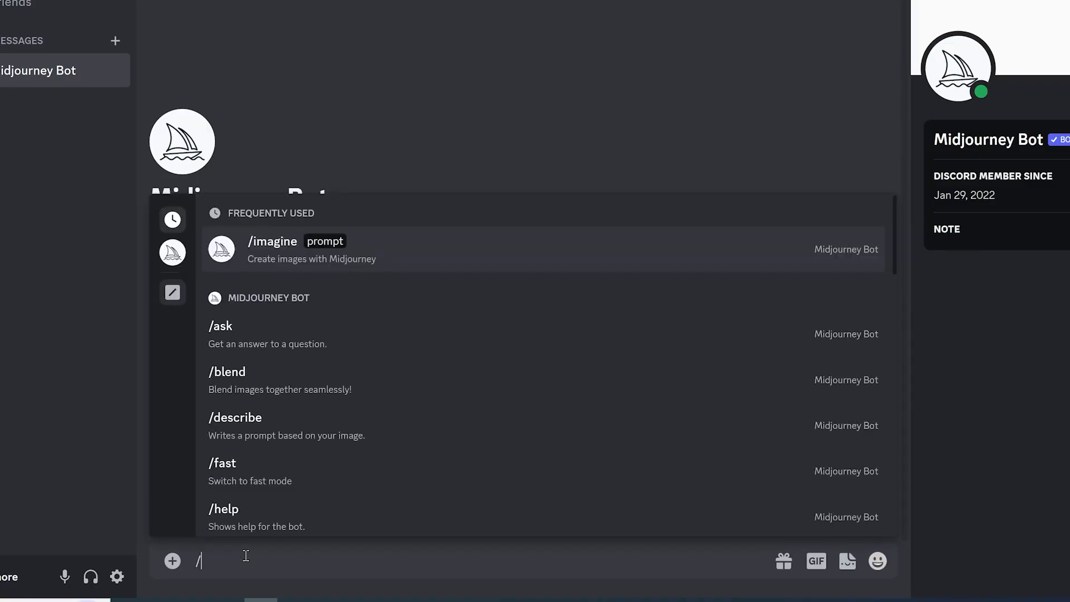
In Midjourney, imagine "3 kids, found old map in park, map of Lost Gold City deep in the jungle , 8K" and vary the third image
text(im)
click(295, 413)
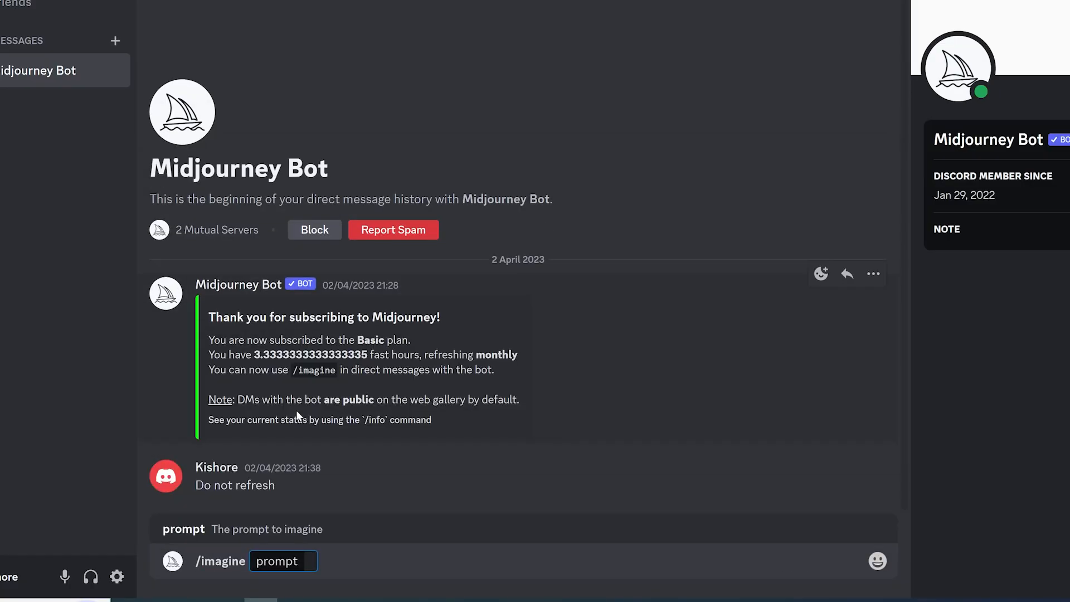
text(3 kids, found old map in park,  map of Lost Gold City deep in the jungle )
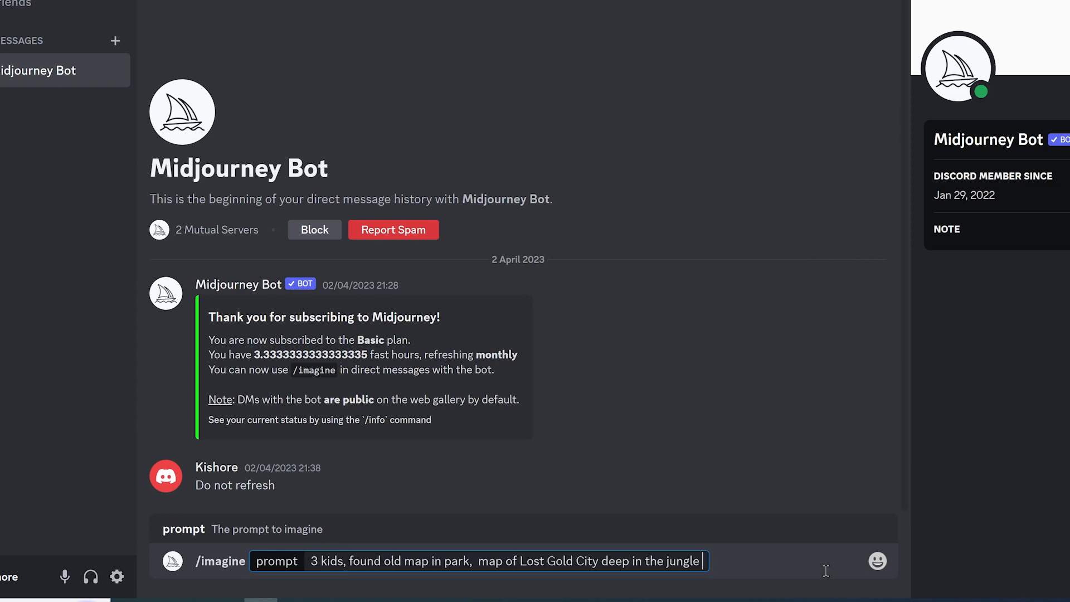
text(, 8)
text(K)
key(Return)
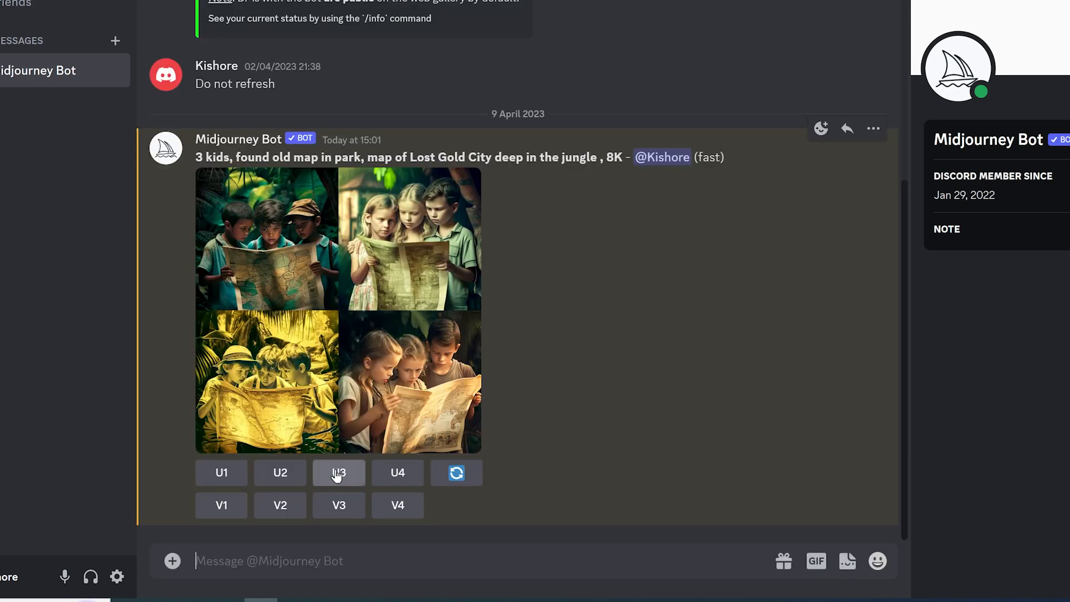
click(338, 505)
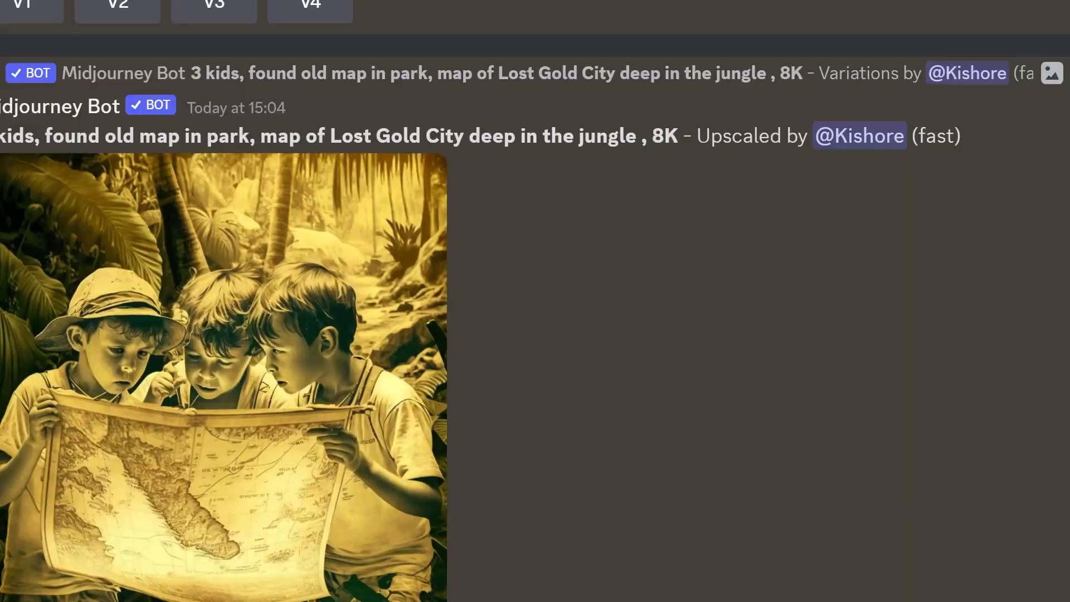
Open the upscaled picture of the three kids reading the map and save it as a PNG with a name starting "chapte"
click(219, 411)
right_click(377, 211)
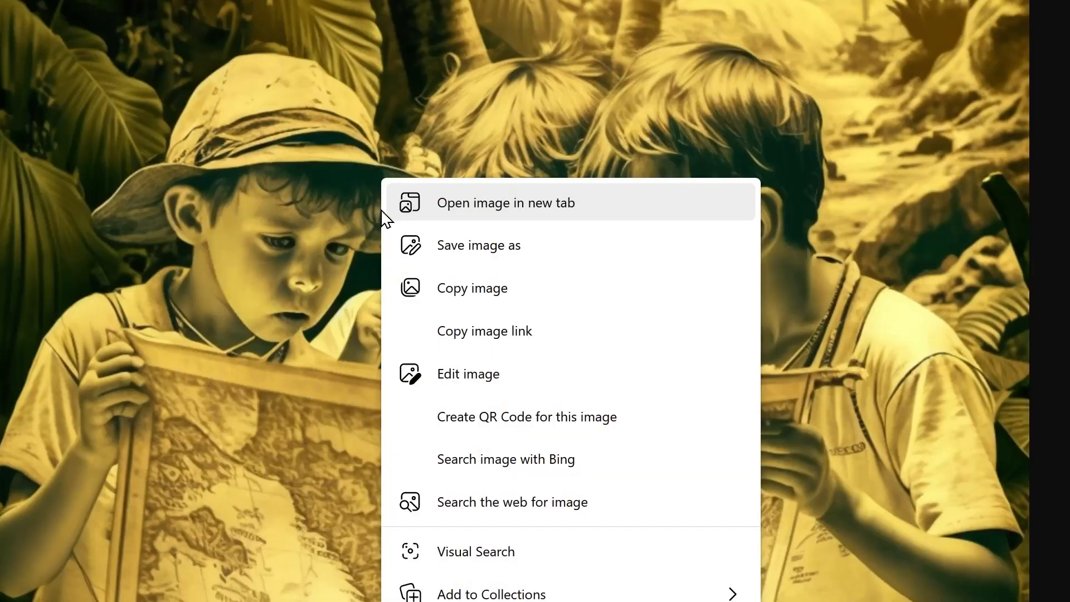
click(479, 245)
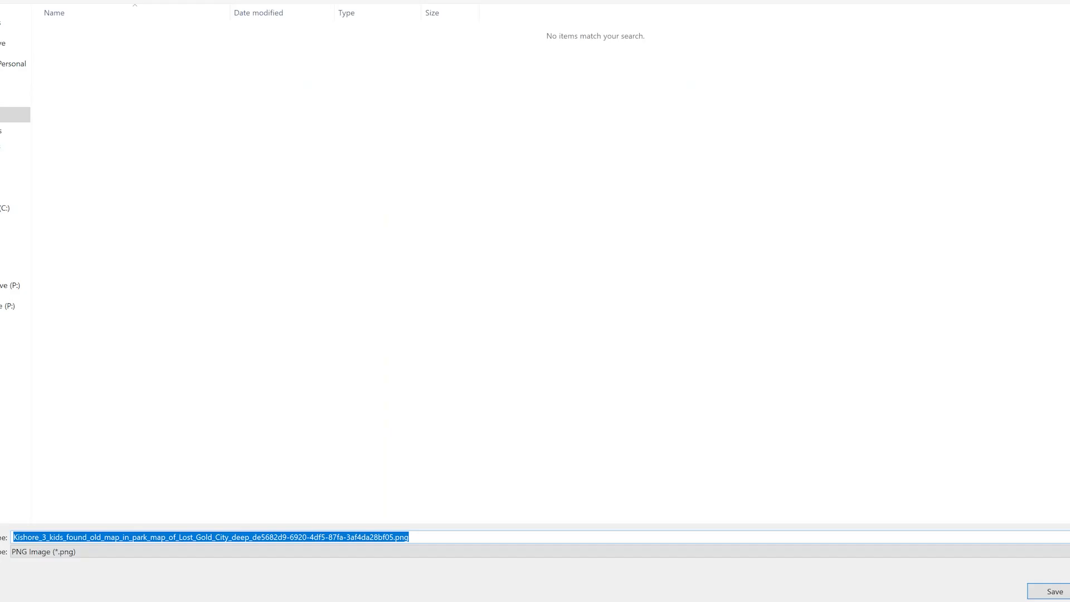
text(cha)
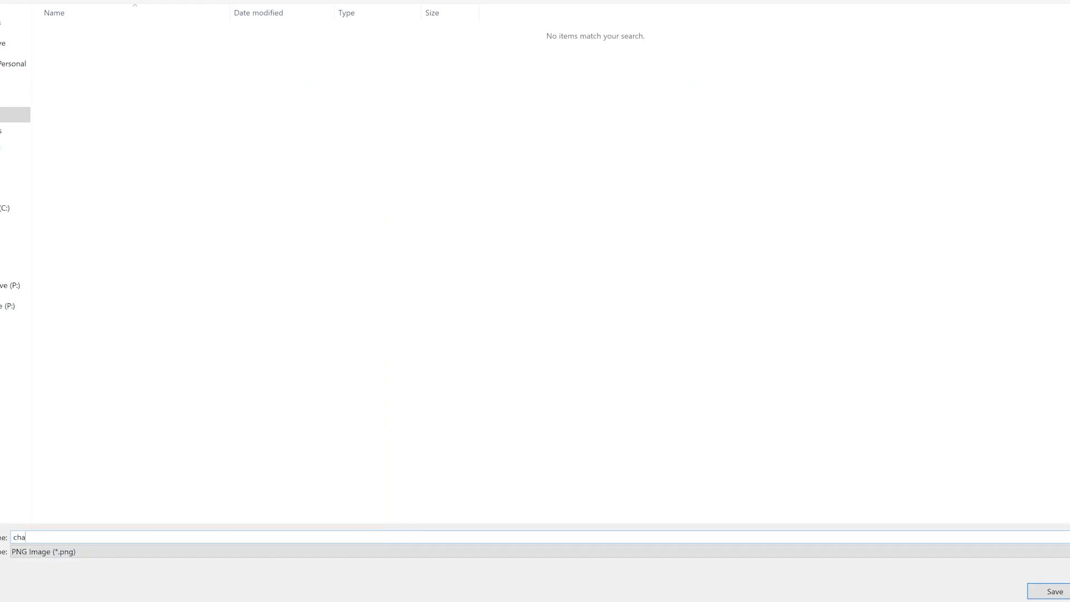
text(pt)
text(e)
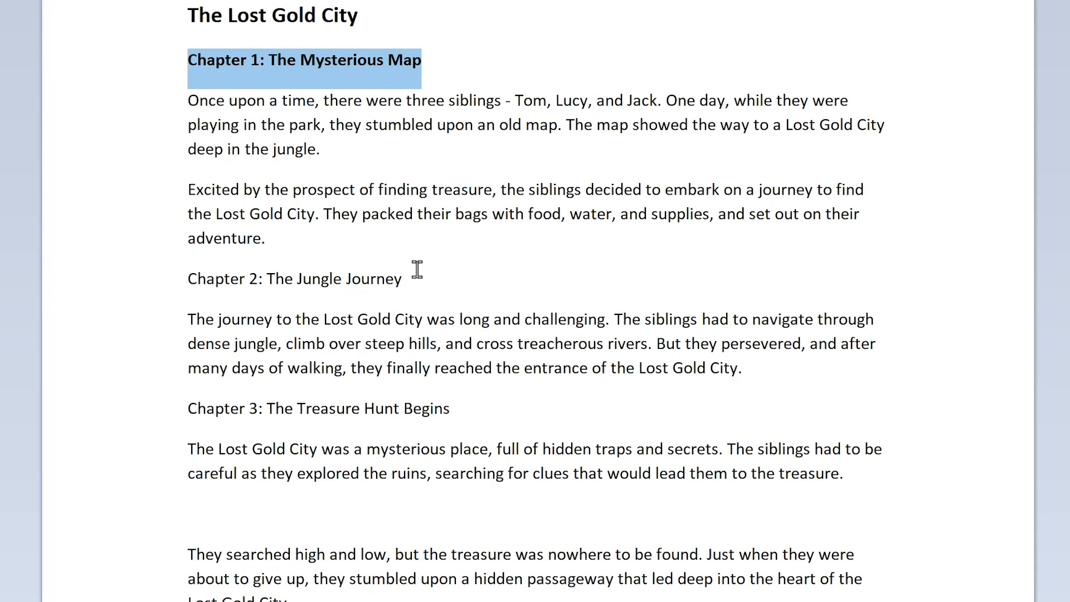
In the story document, apply bold to the heading "Chapter 2: The Jungle Journey"
drag(418, 270, 170, 273)
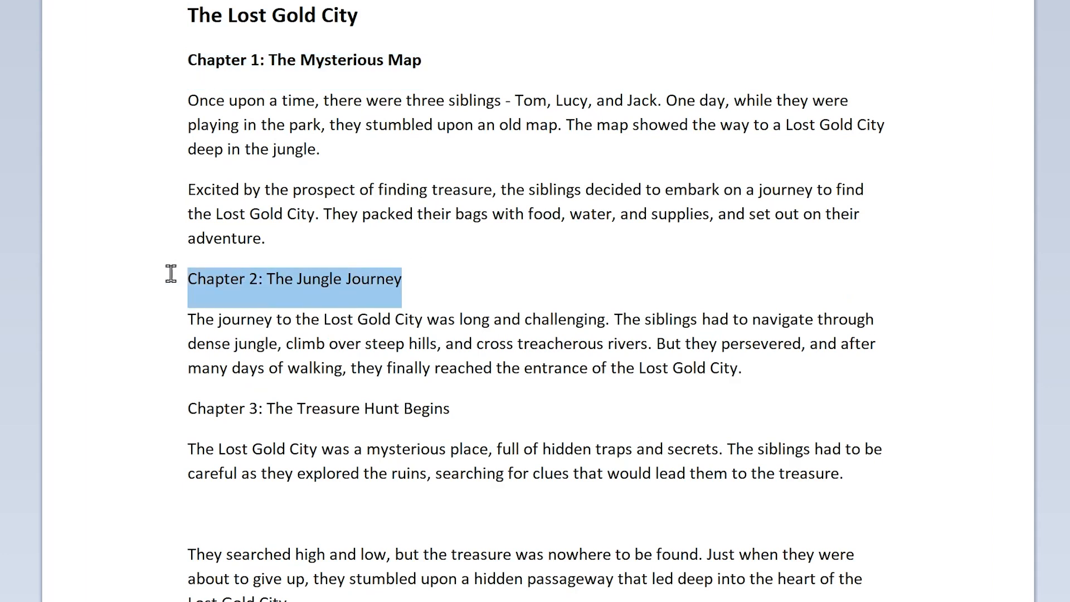
key(ctrl+b)
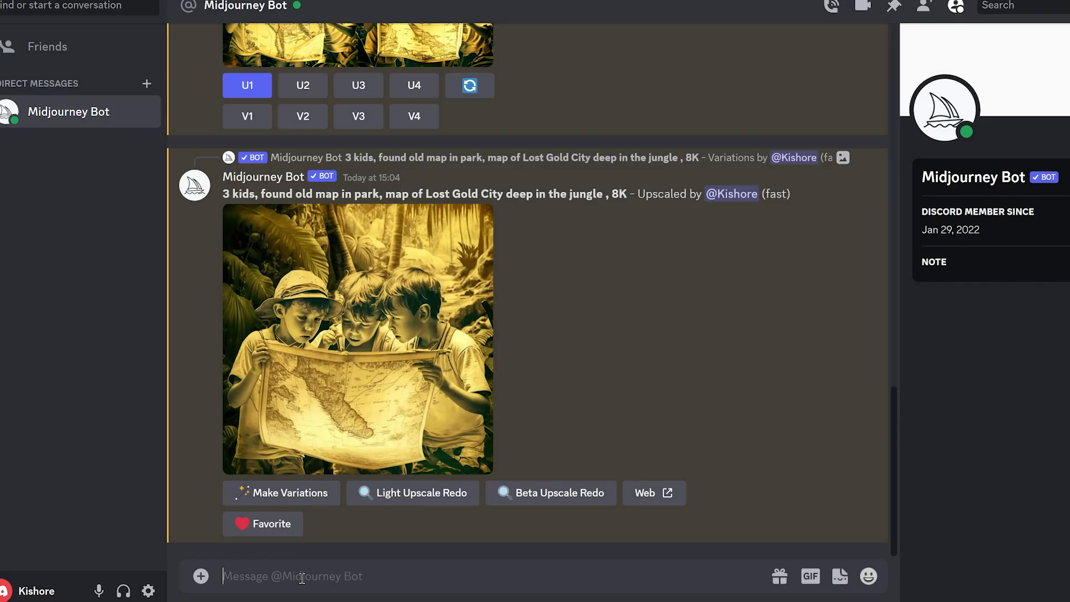
In Midjourney, generate images for "3 kids, jungle, map, mountain climbing, 8k" and save the picture of three kids with backpacks facing the mountain
text(/imagine)
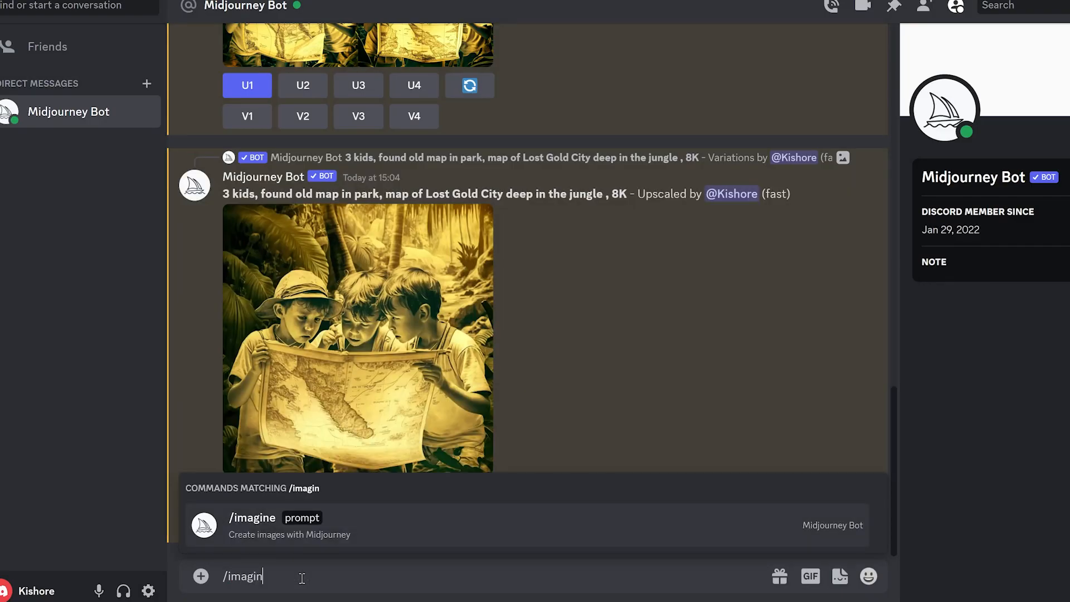
click(306, 527)
text(3 kids, jungle, map, mountain climm)
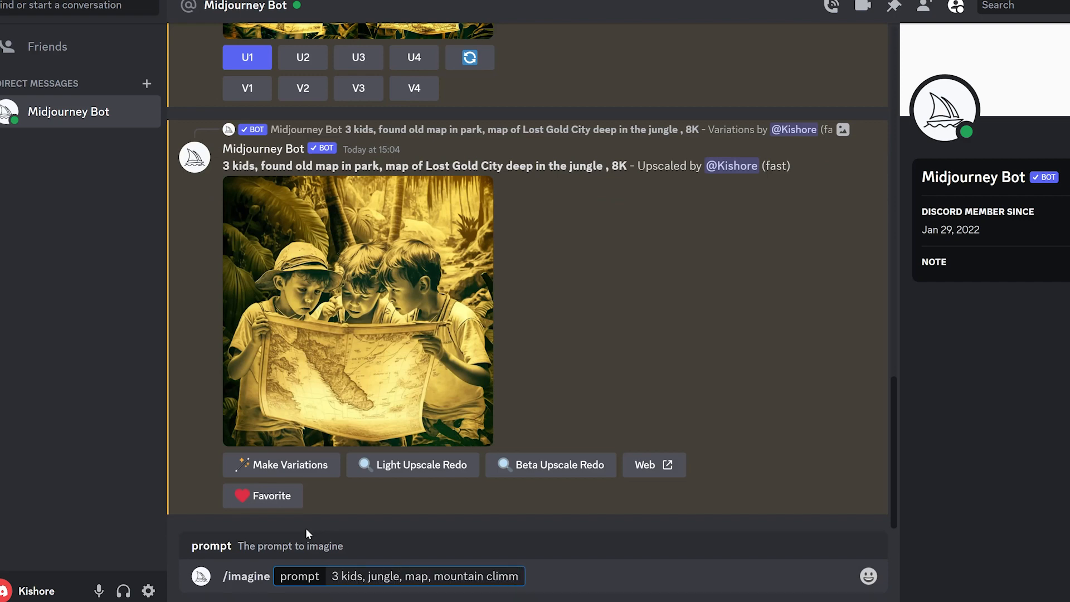
key(BackSpace)
text(bing, 8)
text(k)
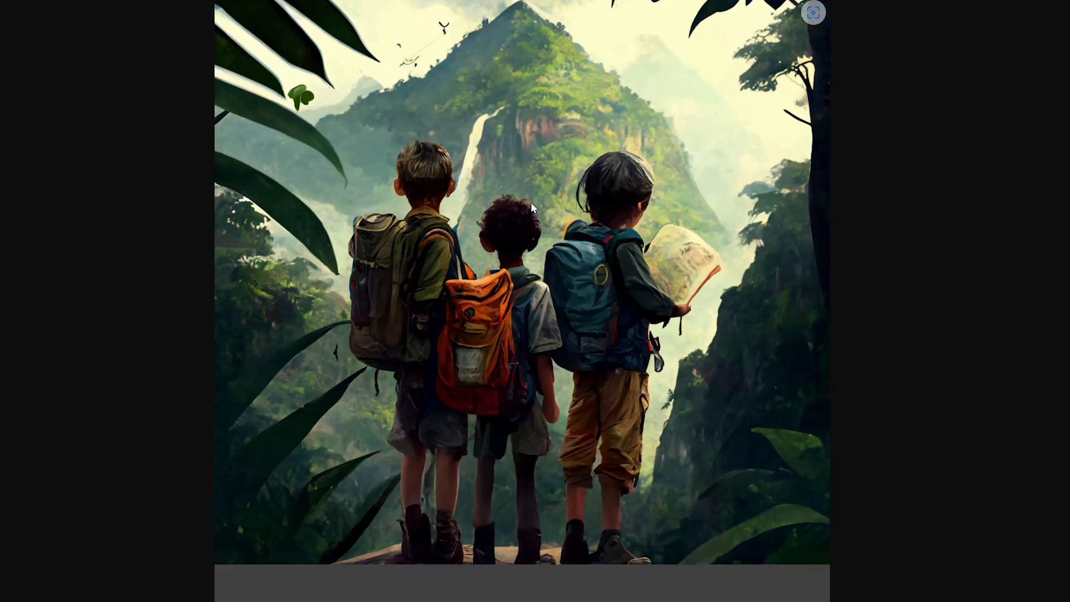
right_click(531, 203)
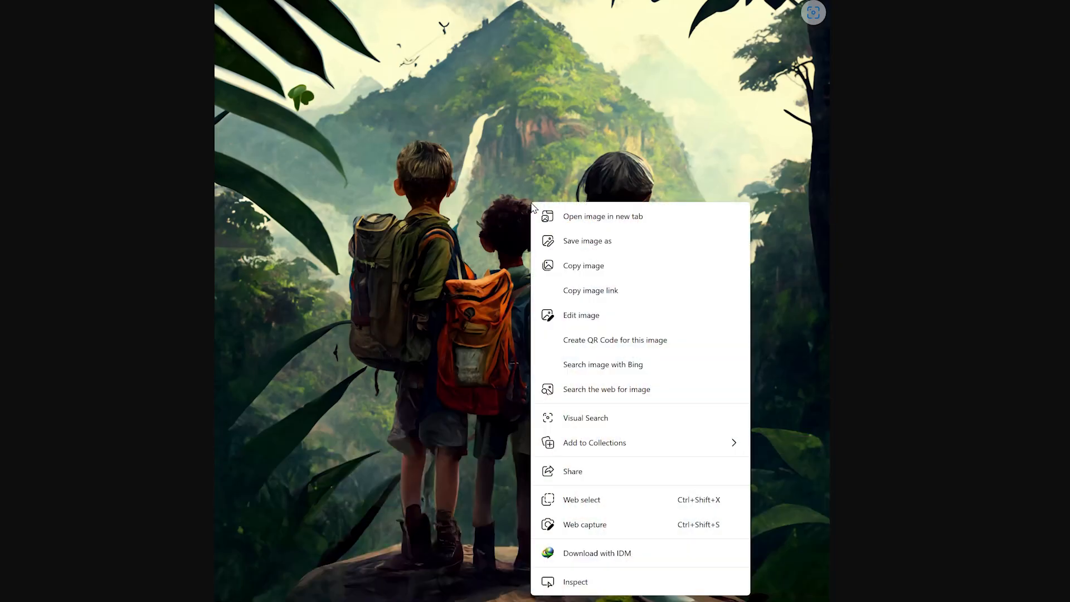
click(567, 240)
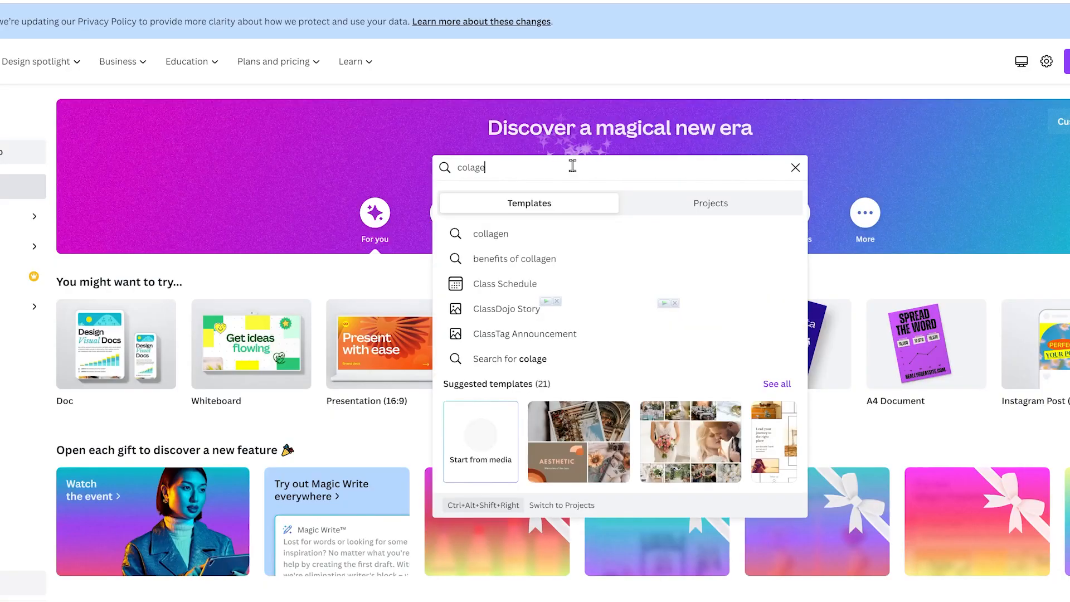
In Canva, search the templates for "story book" and create a blank Story Book design
key(BackSpace)
key(BackSpace)
key(BackSpace)
key(BackSpace)
key(BackSpace)
key(BackSpace)
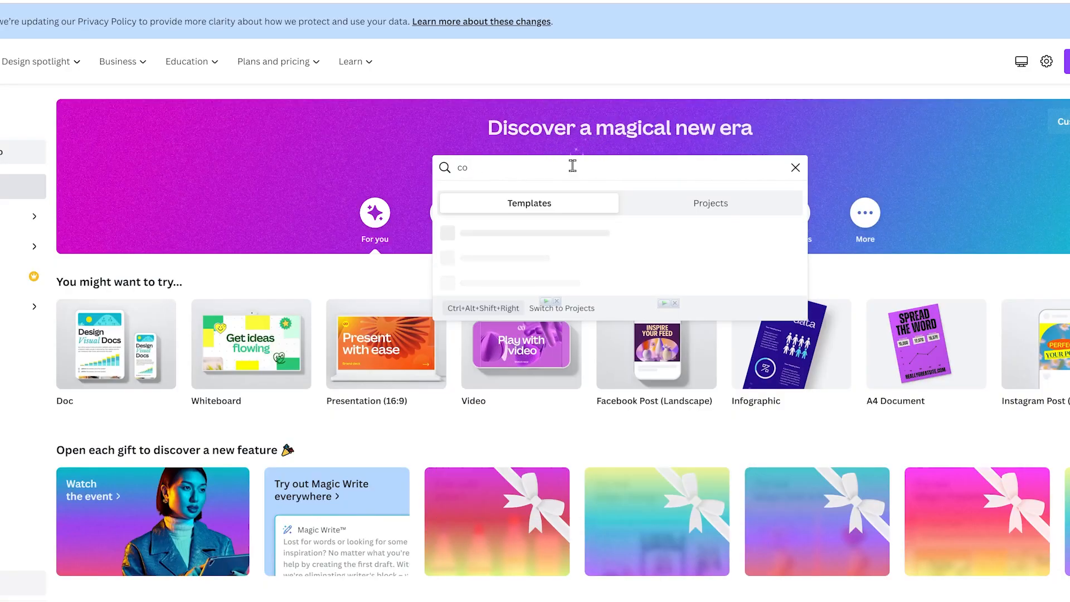
text(story book)
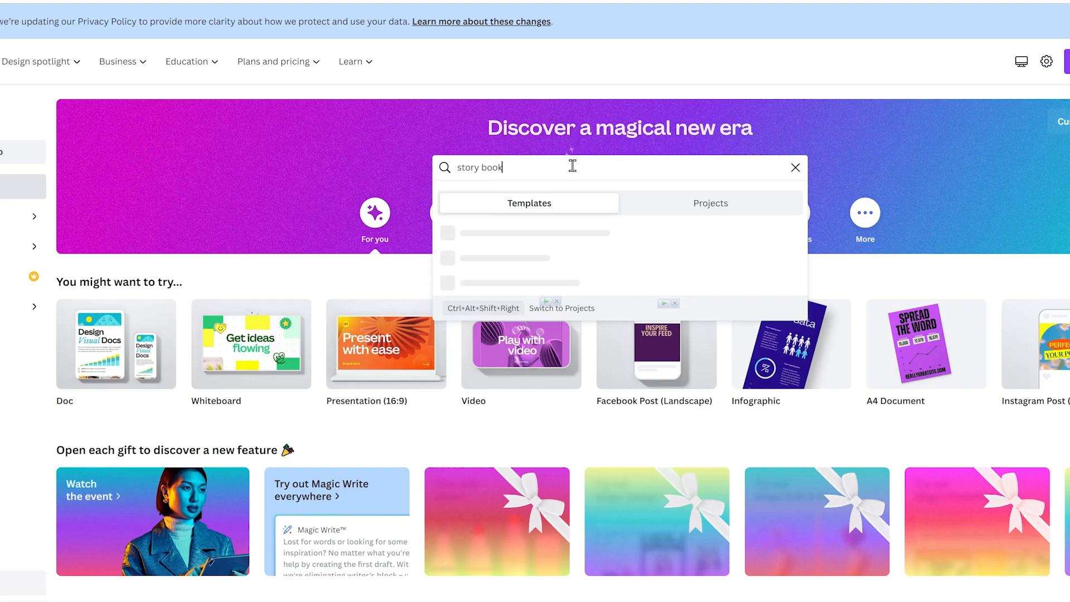
key(Return)
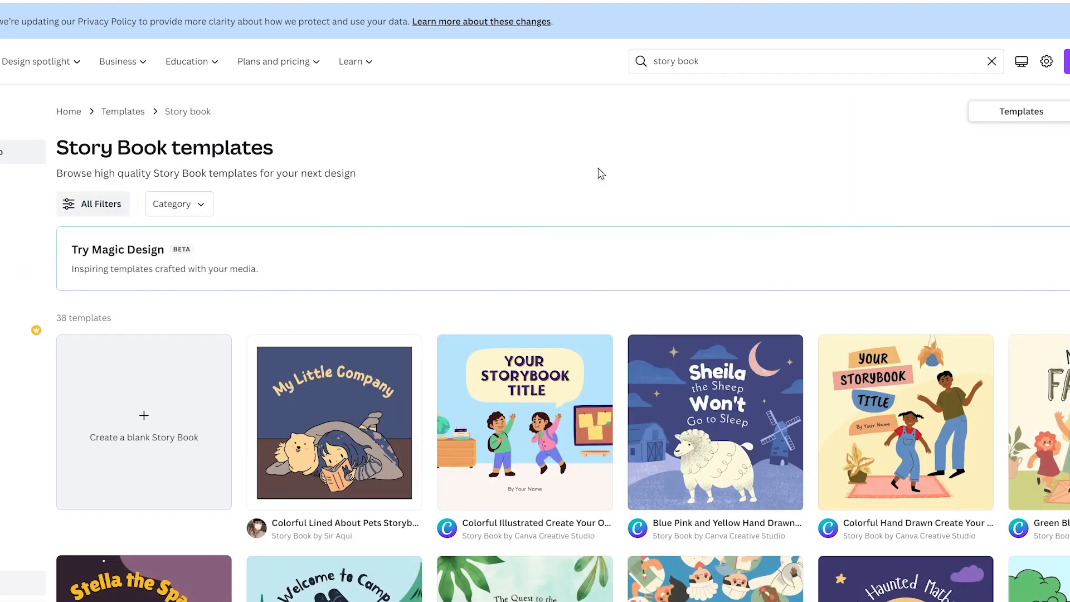
click(143, 418)
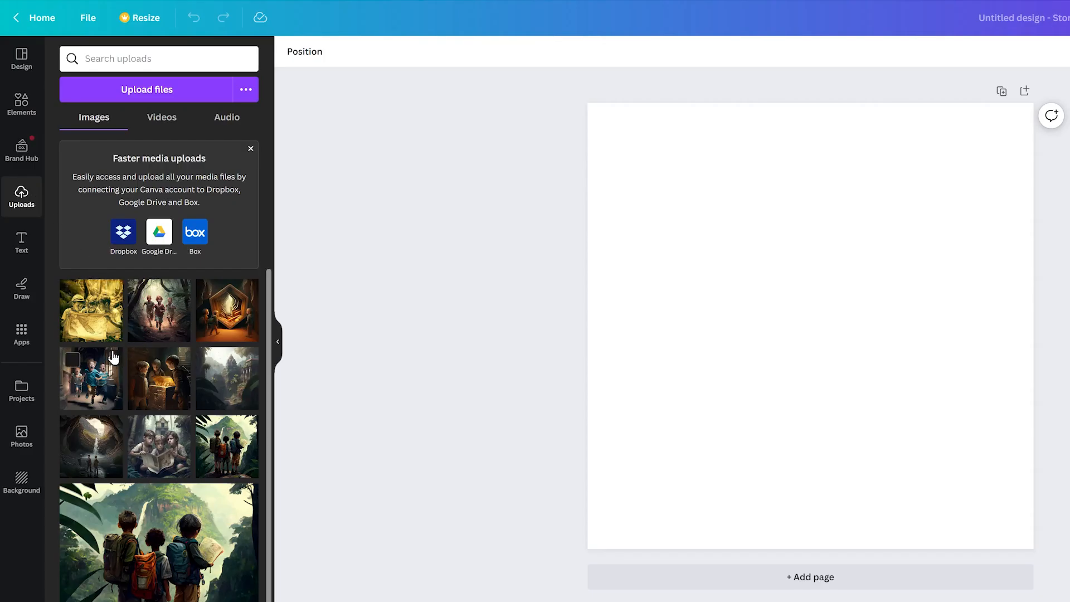
Place the uploaded image of three kids reading the golden map on the blank page and enlarge it to fill the page
click(111, 293)
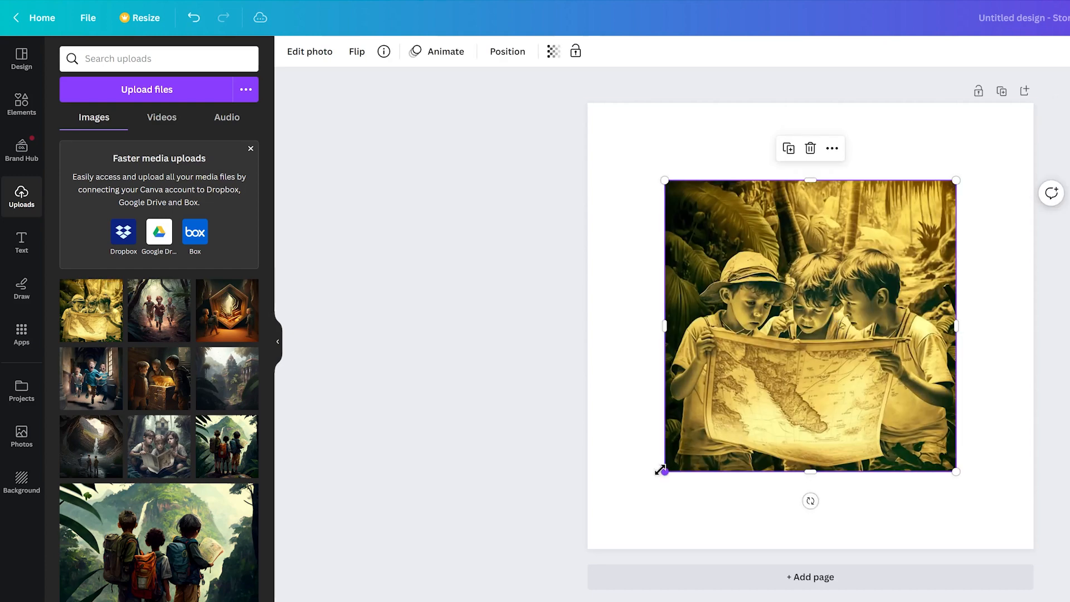
drag(661, 469, 586, 550)
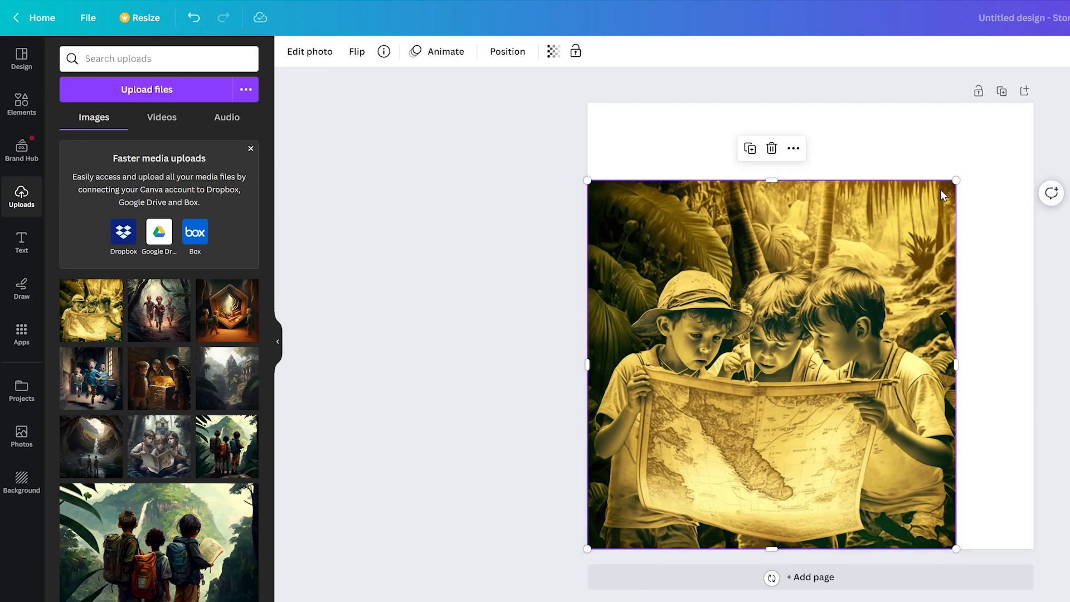
drag(962, 176, 1056, 100)
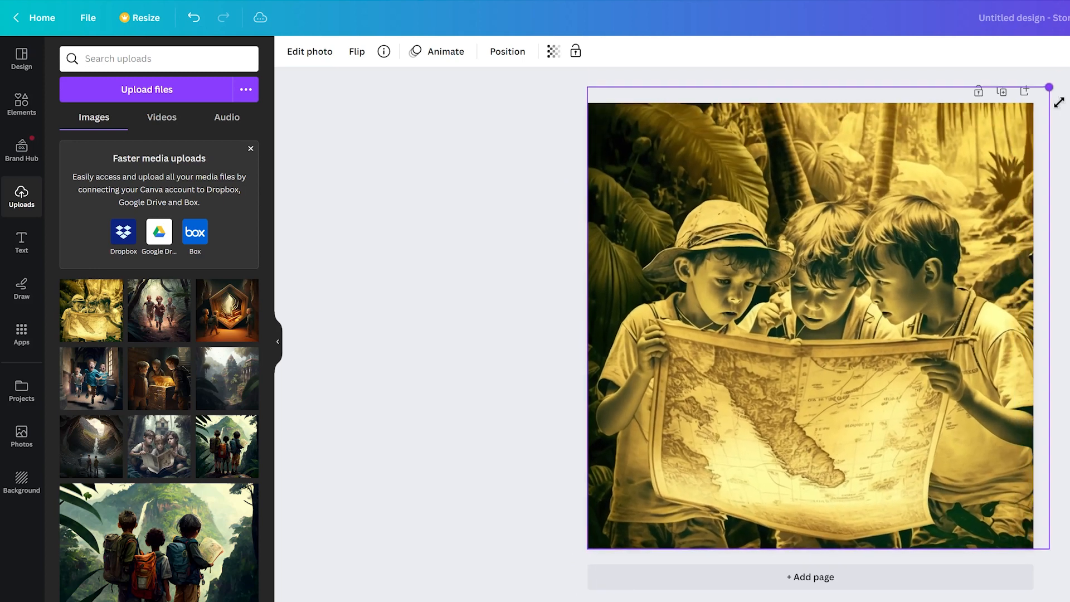
Add the "DAZZLE eau de parfum" font combination, scale it to under half size, and move it to the page's upper-left corner
click(22, 242)
scroll(127, 389, down, 10)
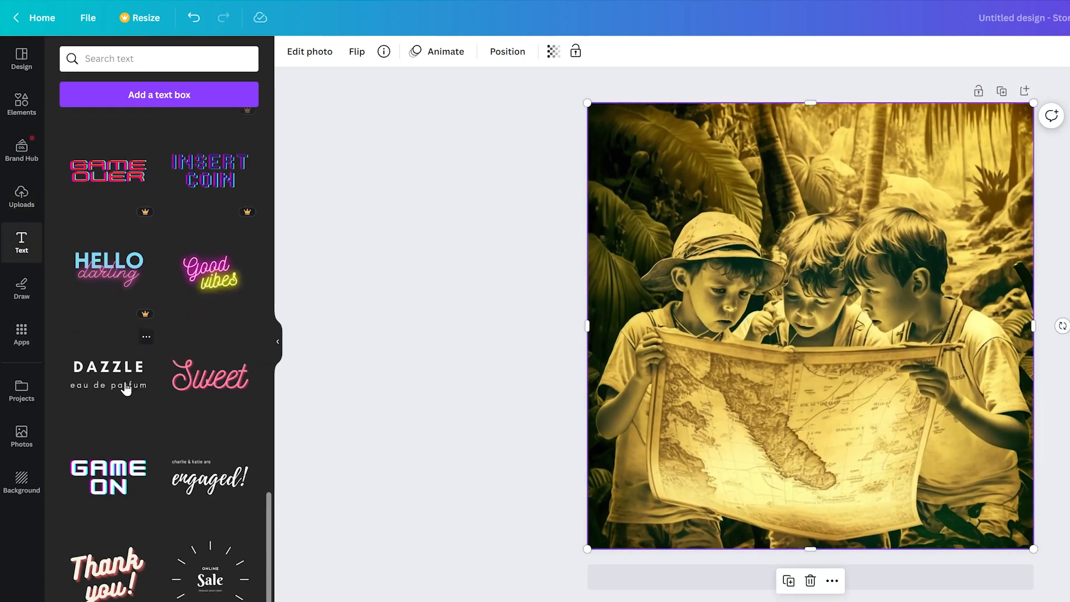
click(109, 375)
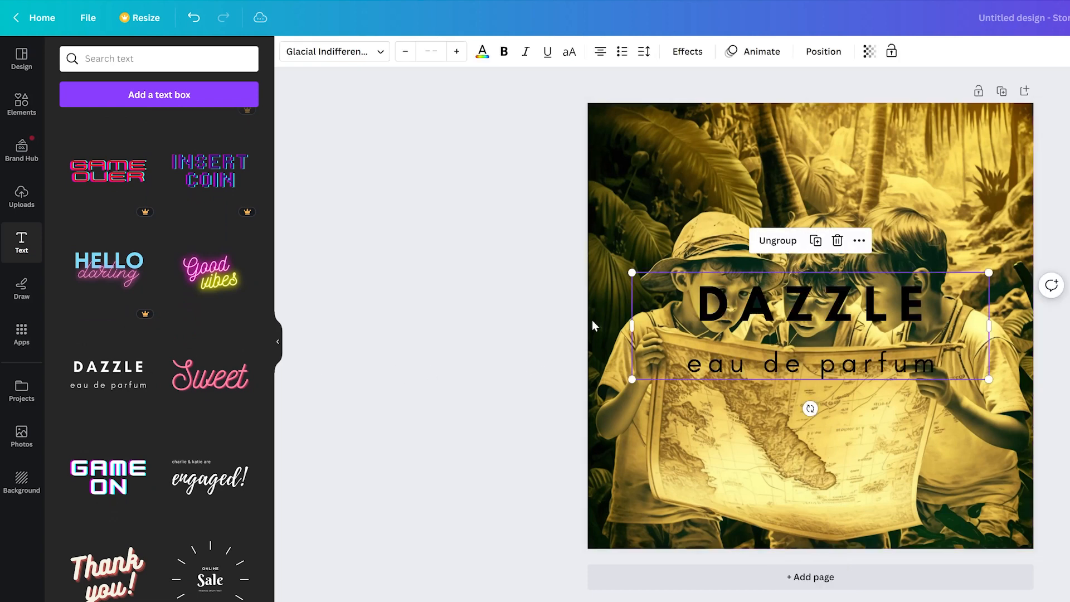
drag(997, 386, 809, 276)
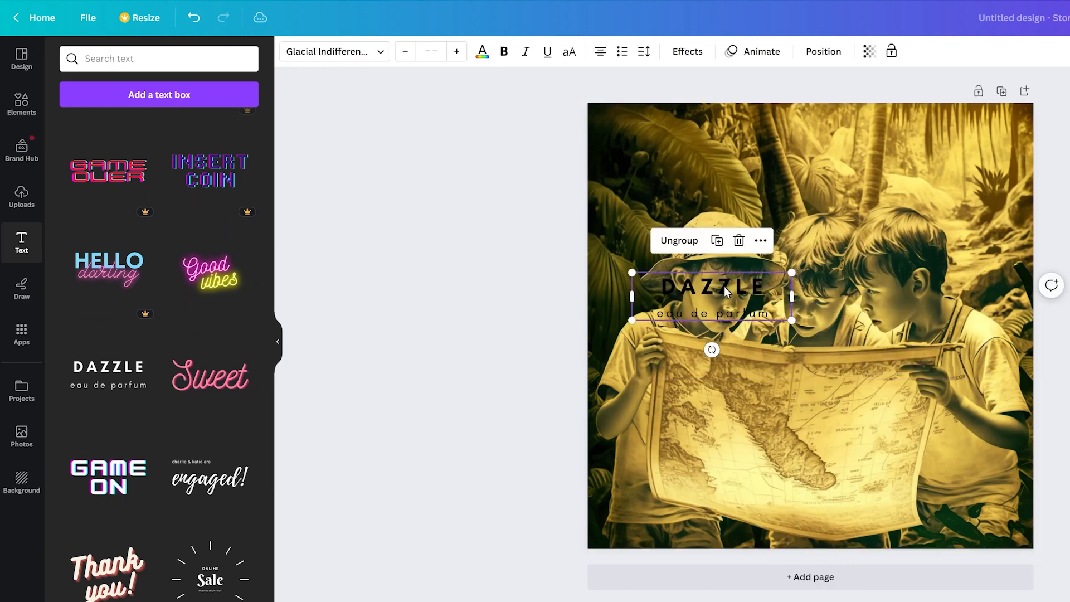
drag(699, 289, 666, 138)
Delete the "eau de parfum" line and replace "DAZZLE" with "The Mysterious Map"
click(664, 139)
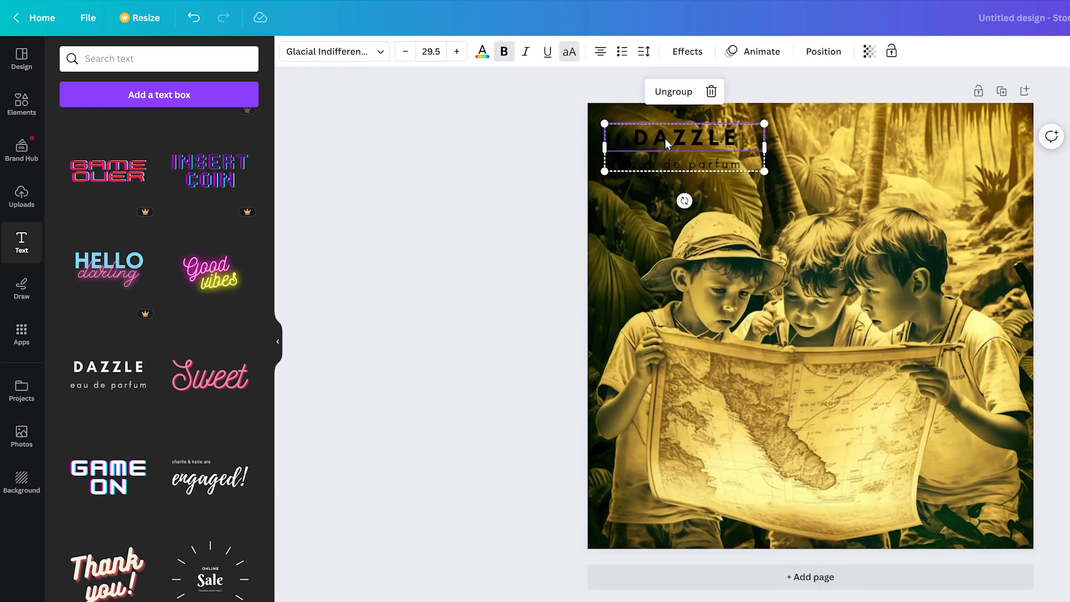
click(667, 164)
key(Delete)
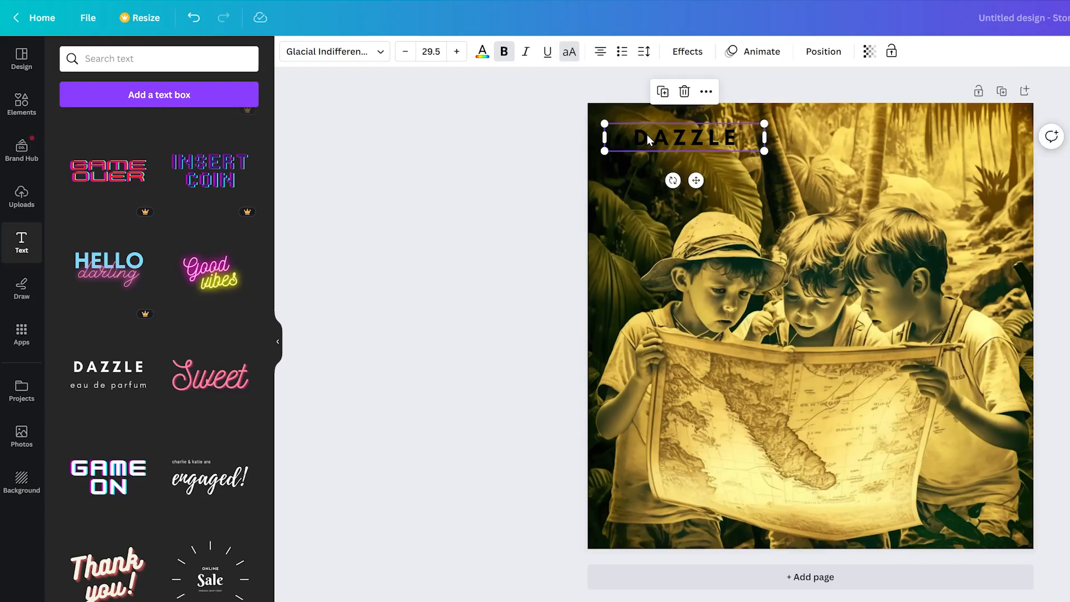
double_click(646, 136)
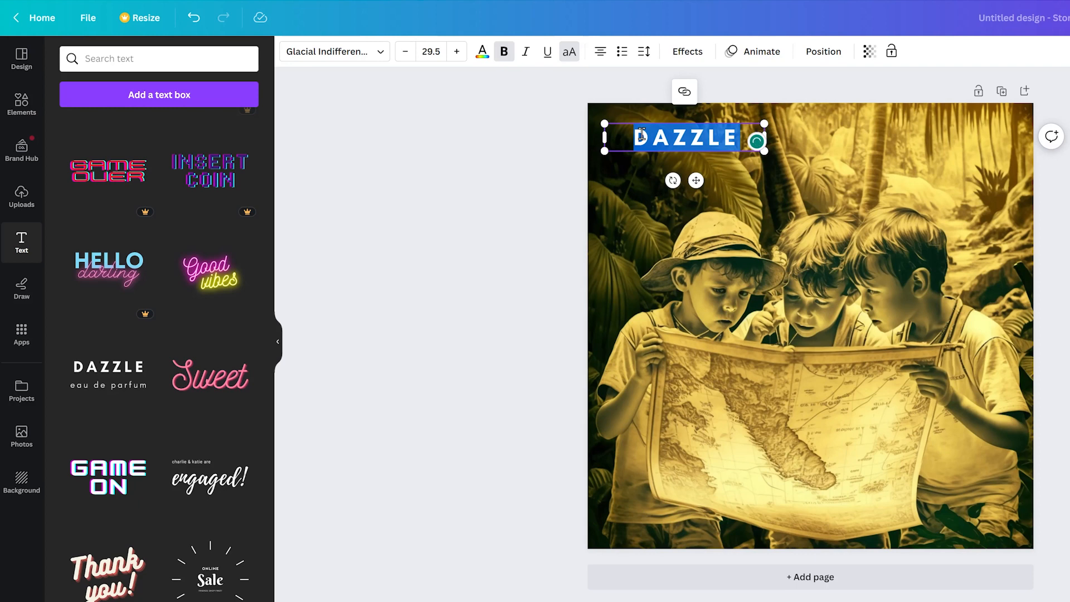
text(The Mysterious Map)
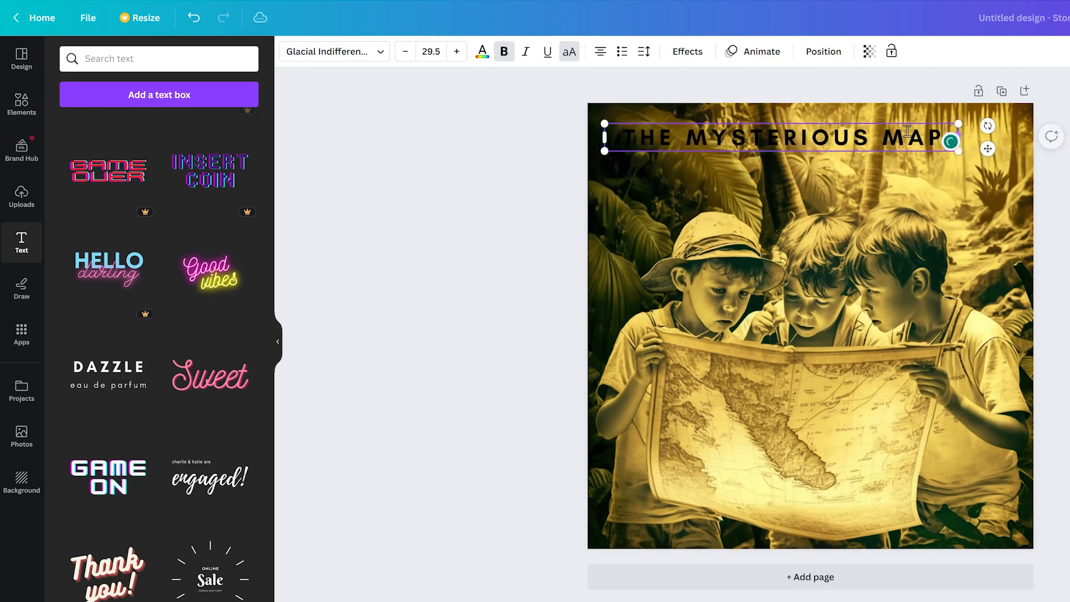
Colour the page title white and apply the Background text effect to it
triple_click(797, 142)
click(482, 52)
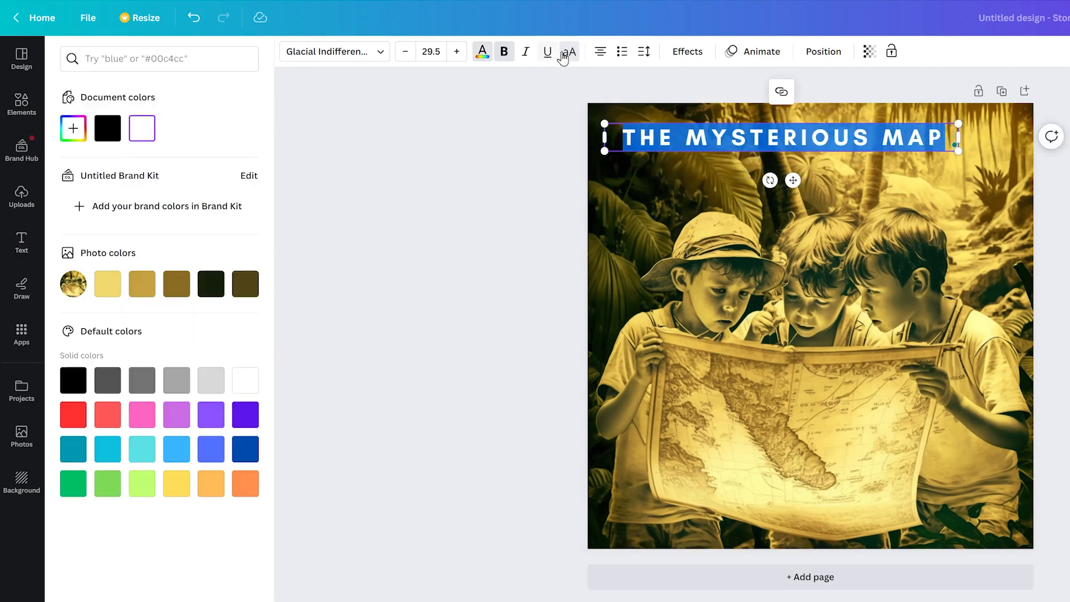
click(688, 51)
click(207, 222)
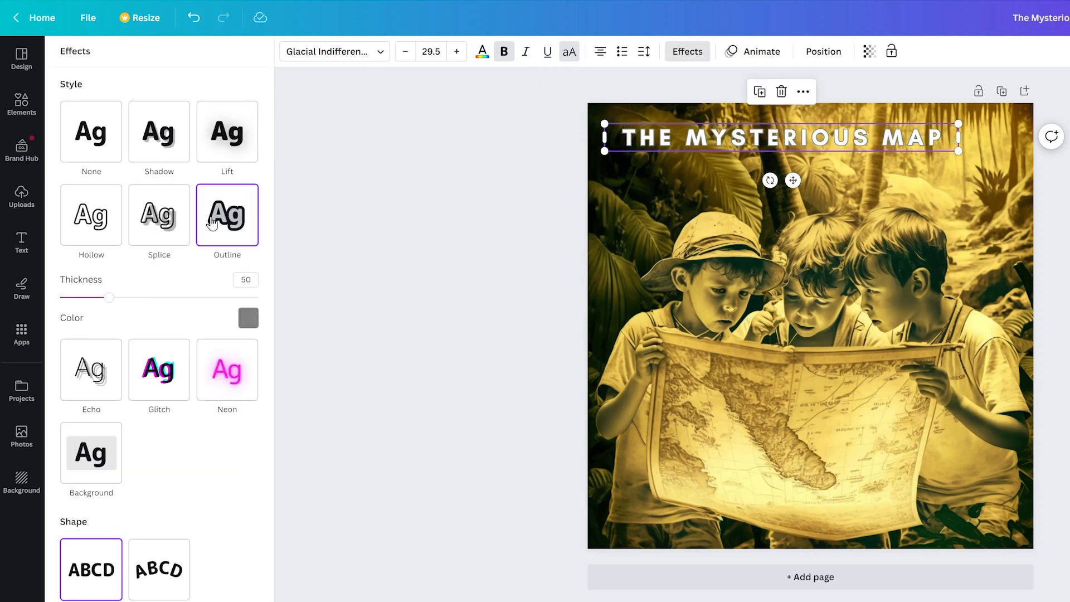
click(86, 470)
key(Escape)
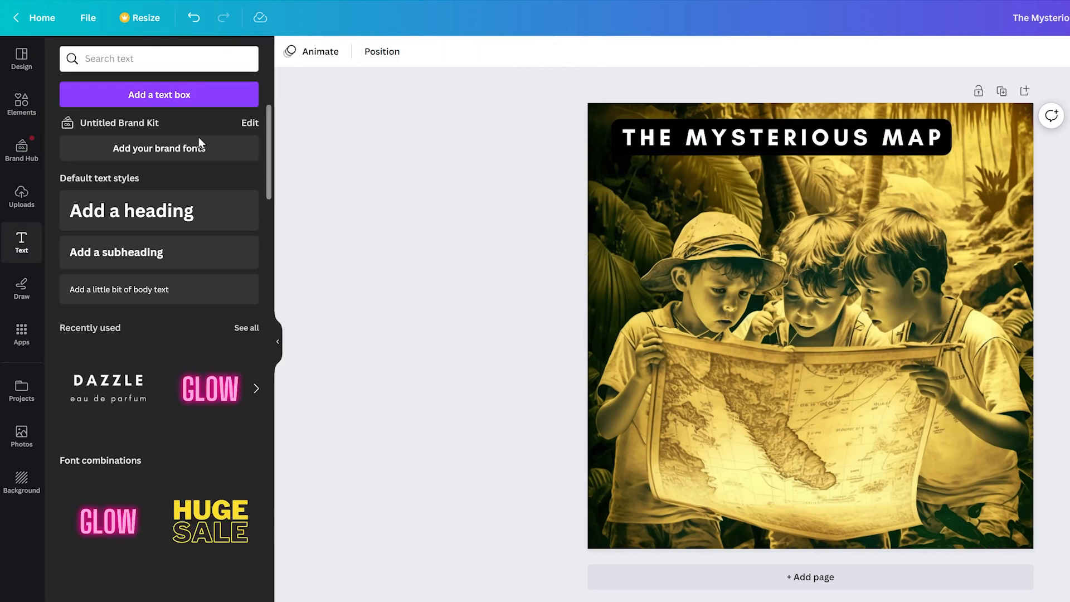
Add a body text box and fill it with the two Chapter 1 paragraphs copied from the story document
click(176, 291)
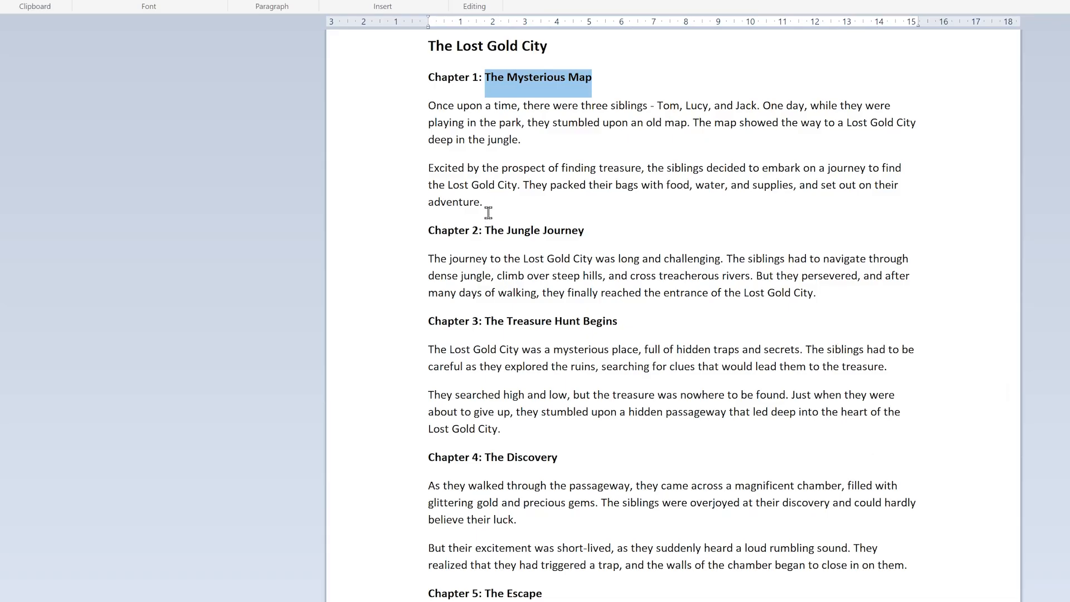
drag(486, 209, 405, 114)
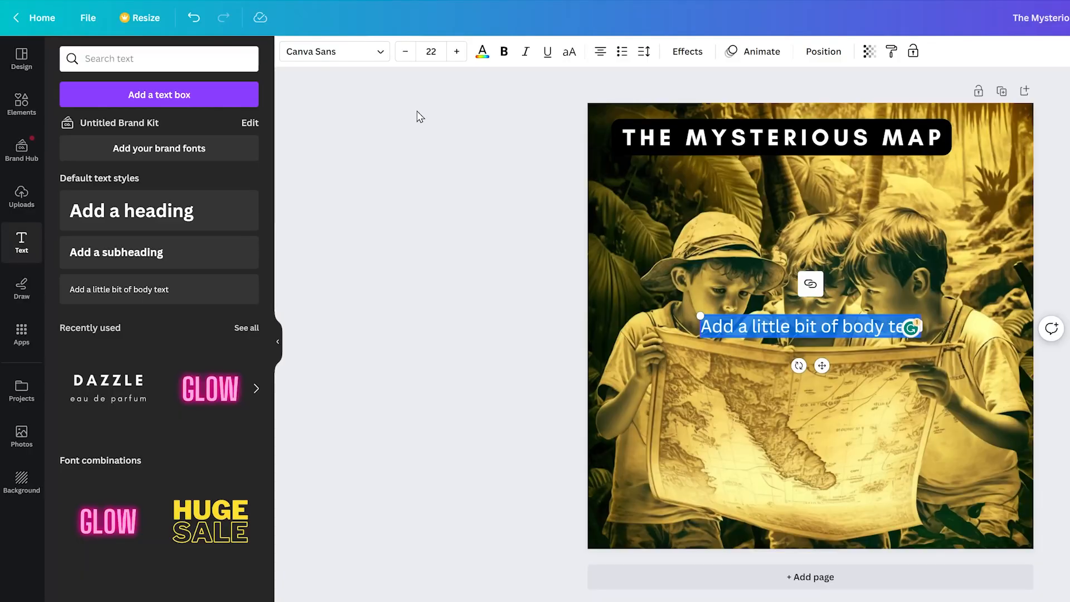
text(Once upon a time, there were three siblings - Tom, Lucy, and Jack. One day, while they were playing in the park, they stumbled upon an old map. The map showed the way to a Lost Gold City deep in the jungle. Excited by the prospect of finding treasure, the siblings decided to embark on a journey to find the Lost Gold City. They packed their bags with food, water, and supplies, and set out on their adventure.)
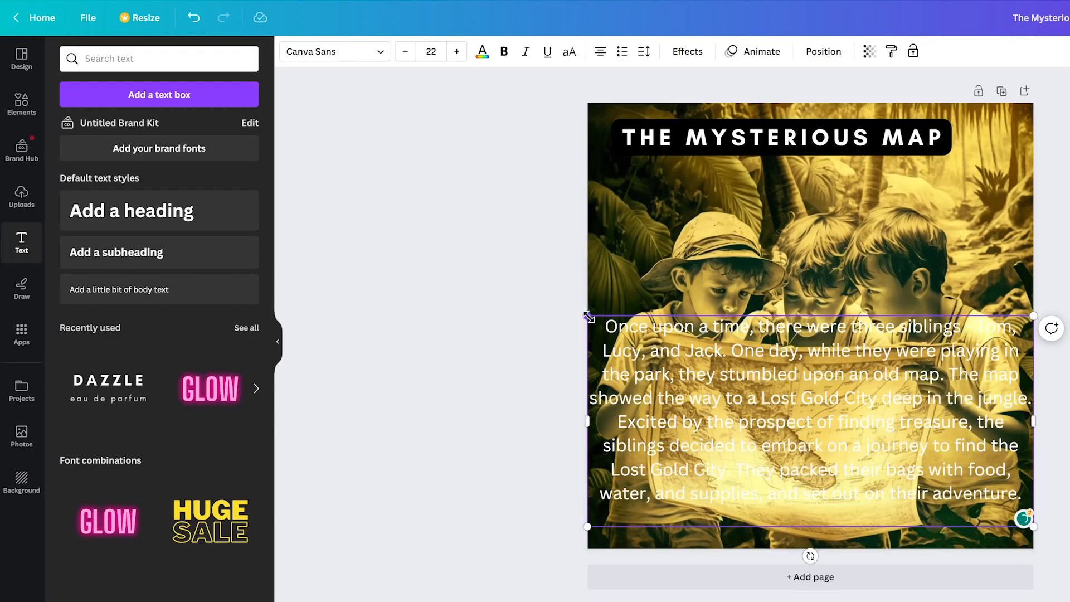
Shrink the story text to size 13.8 and fit its box across the lower edge of the page
drag(588, 316, 791, 412)
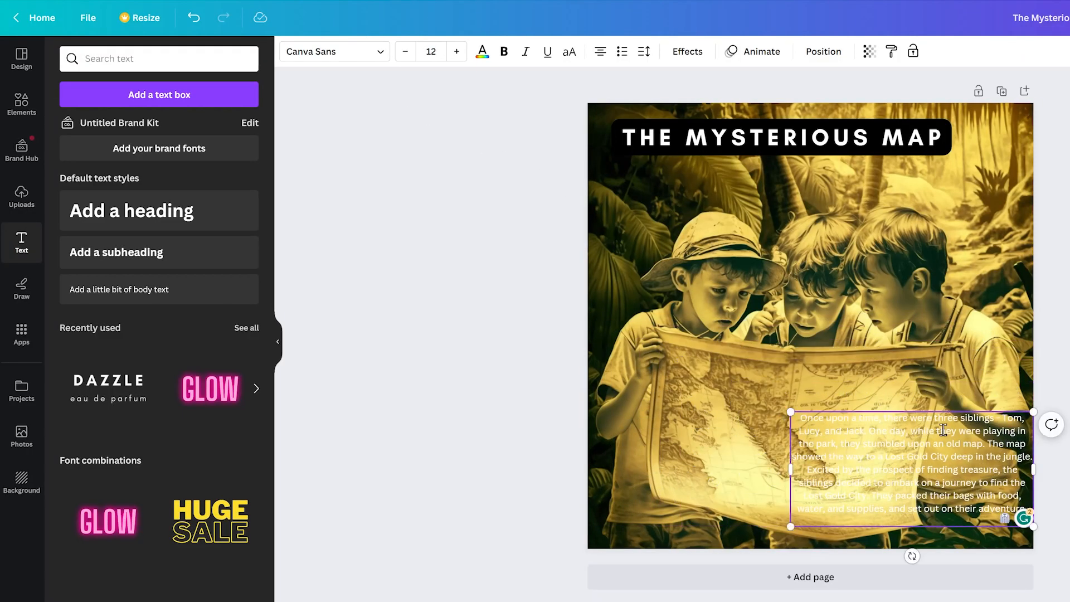
drag(943, 420, 913, 426)
drag(1002, 532, 1022, 542)
drag(759, 480, 621, 481)
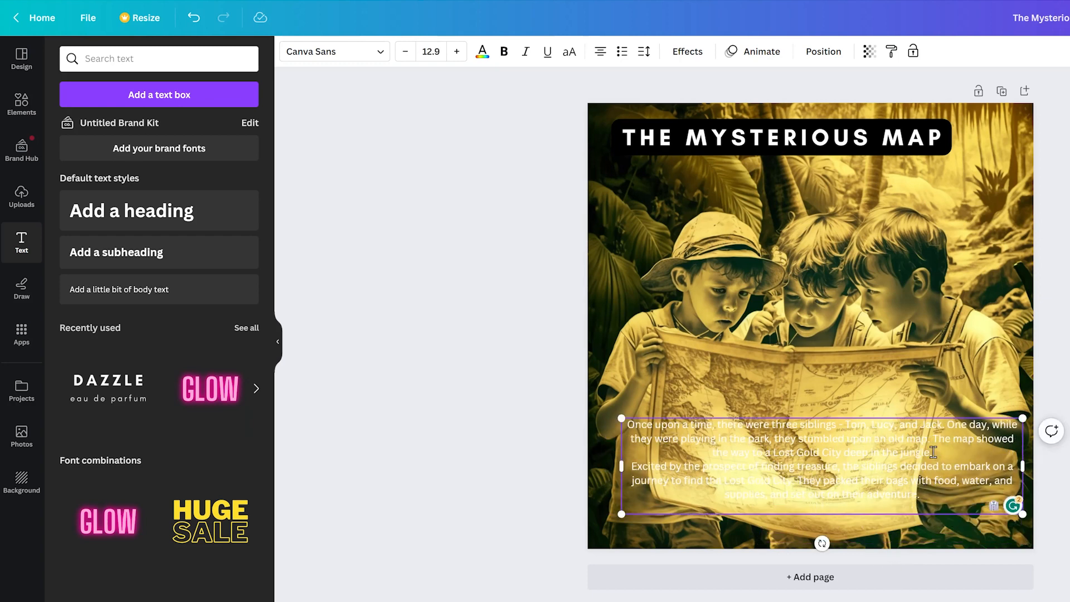
drag(924, 417, 935, 450)
drag(632, 451, 604, 444)
Left-align the whole story paragraph block
click(599, 53)
drag(923, 526, 877, 515)
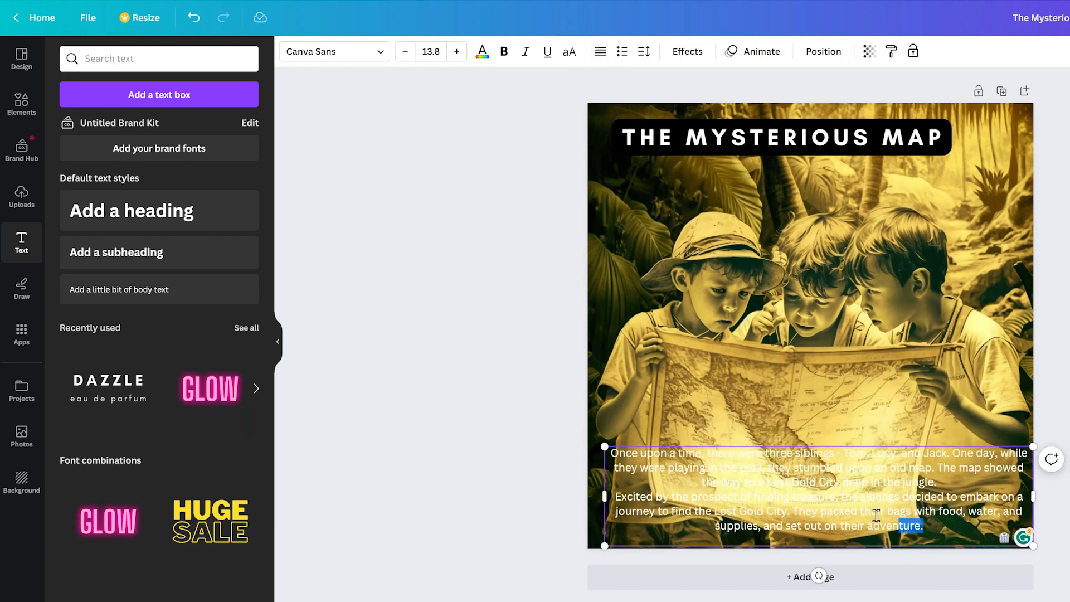
key(ctrl+a)
click(600, 52)
Make the story text bold and give it the Lift effect at intensity 100
click(677, 56)
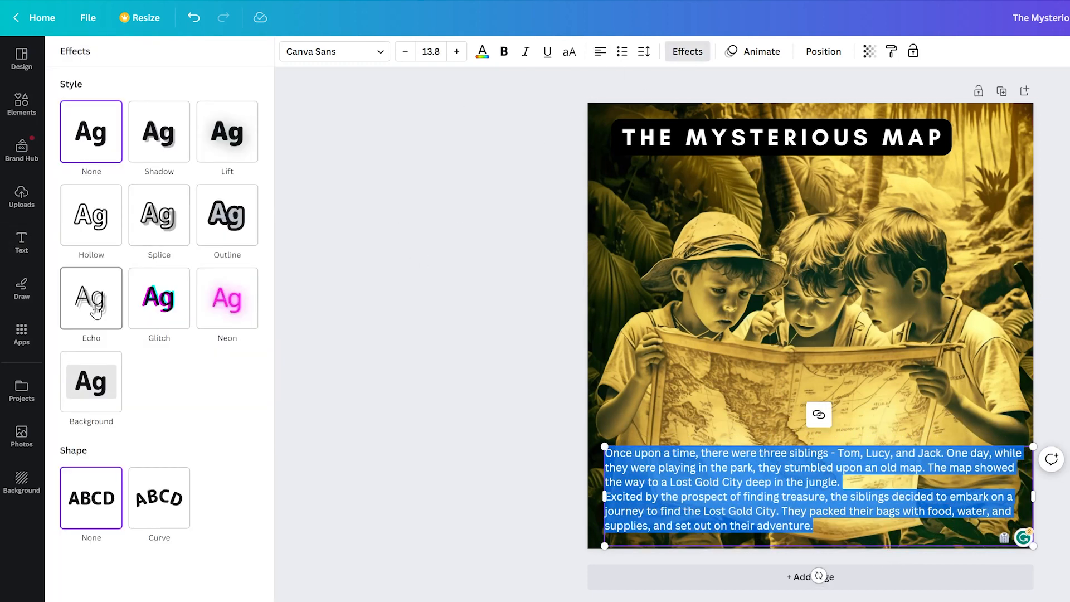
click(227, 132)
click(91, 258)
click(226, 132)
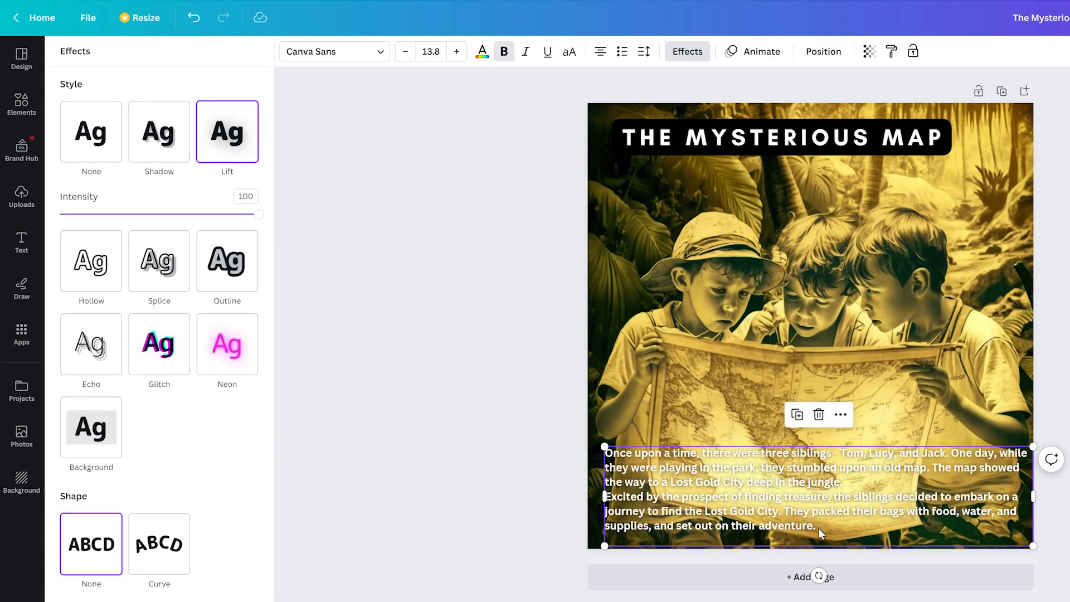
Give the story text a dark outline and change the title to dark lettering on a yellow background effect
click(482, 51)
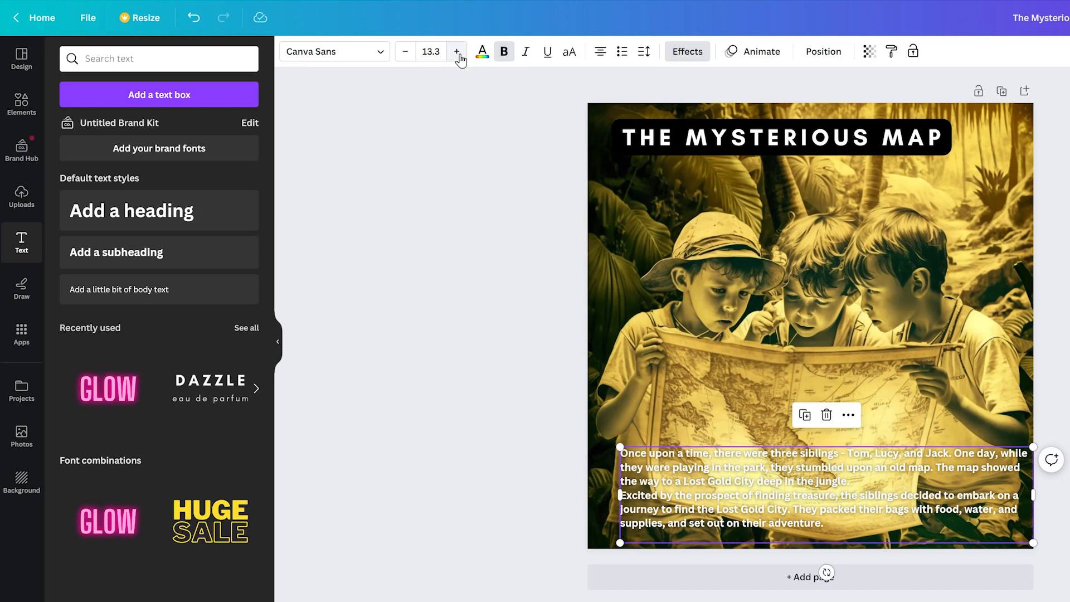
click(687, 51)
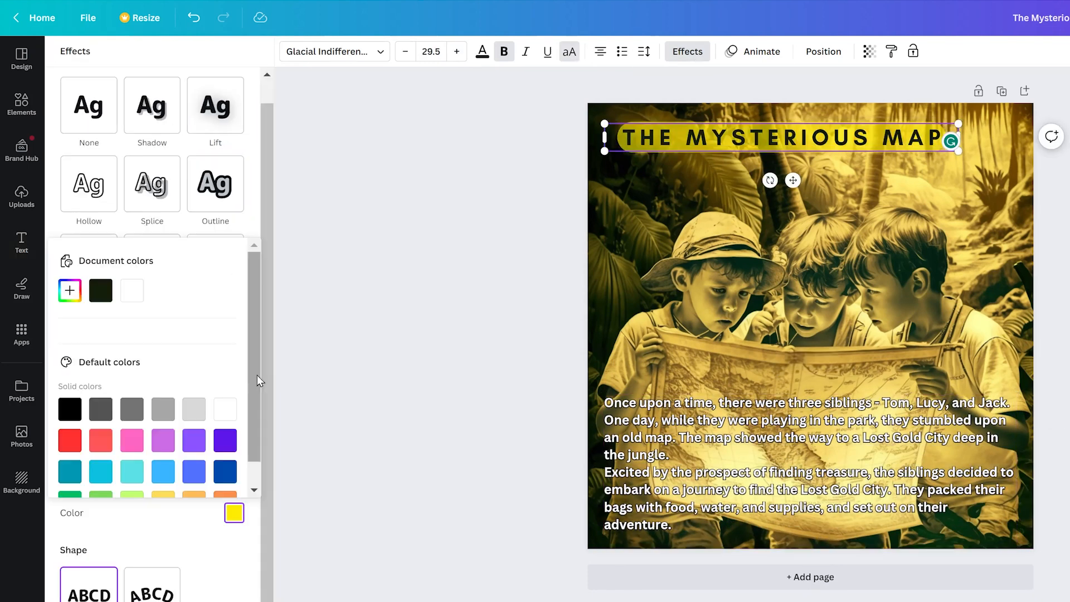
scroll(166, 477, down, 1)
click(428, 243)
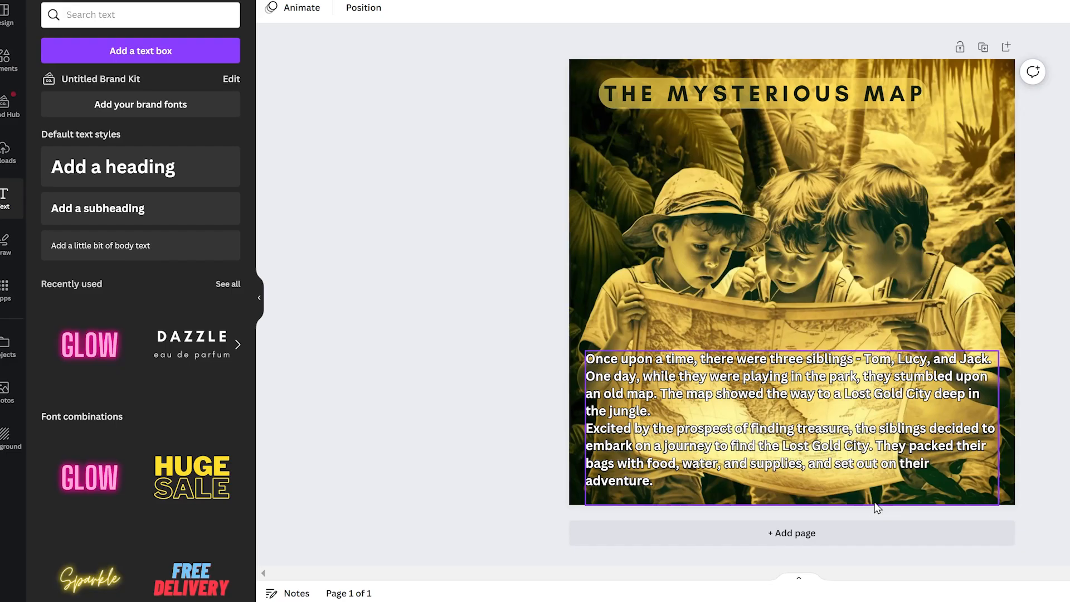
Add a blank second page to the story book
click(888, 578)
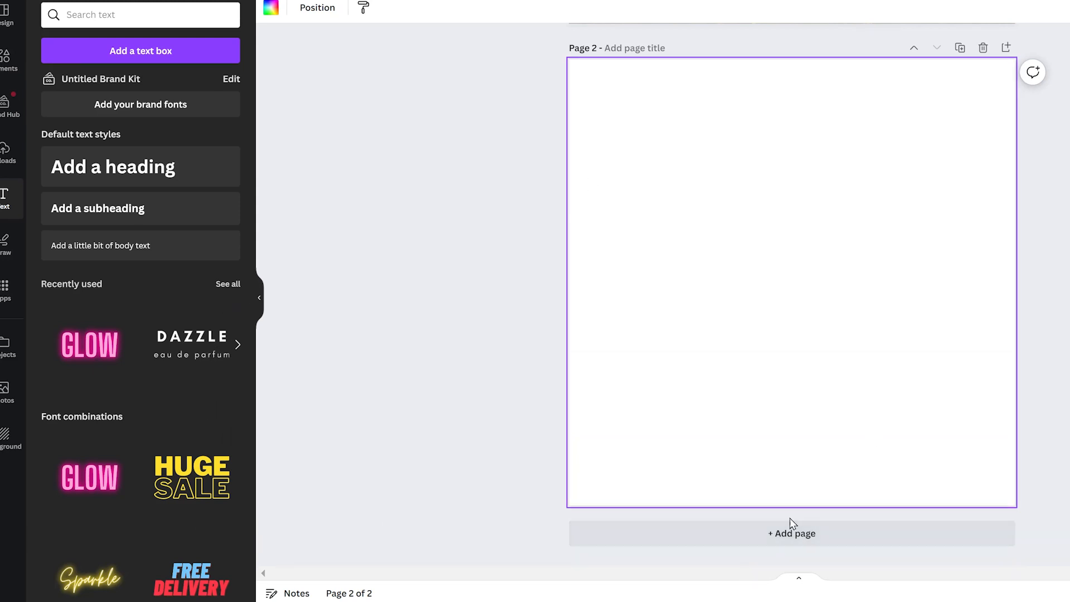
scroll(790, 521, up, 7)
scroll(793, 502, up, 1)
click(780, 213)
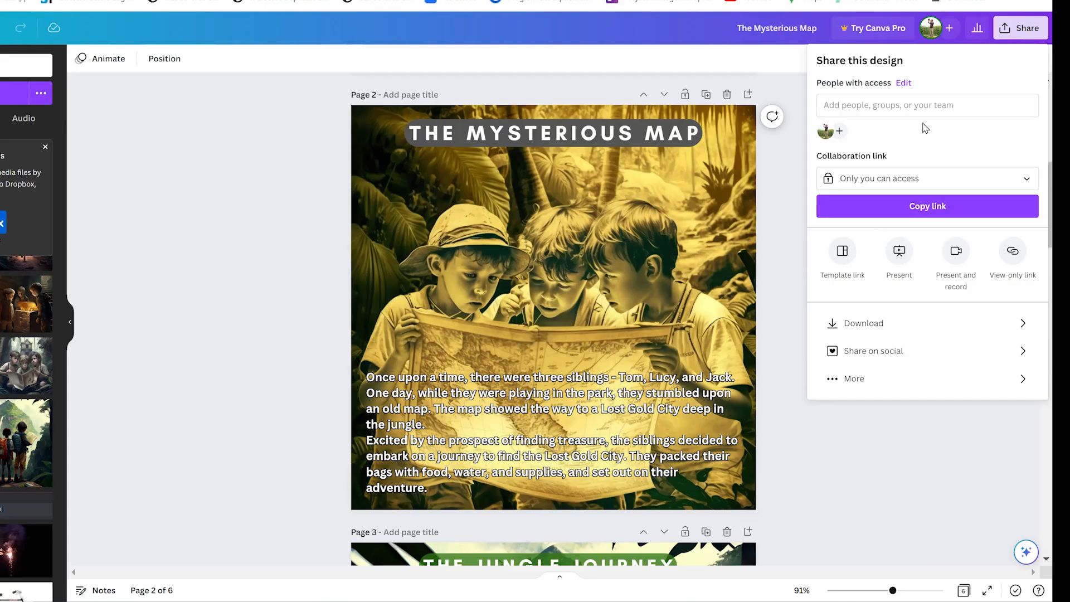
Download all pages as PDF Print to "The Mysterious Map_2.pdf" and look through the saved file
click(853, 322)
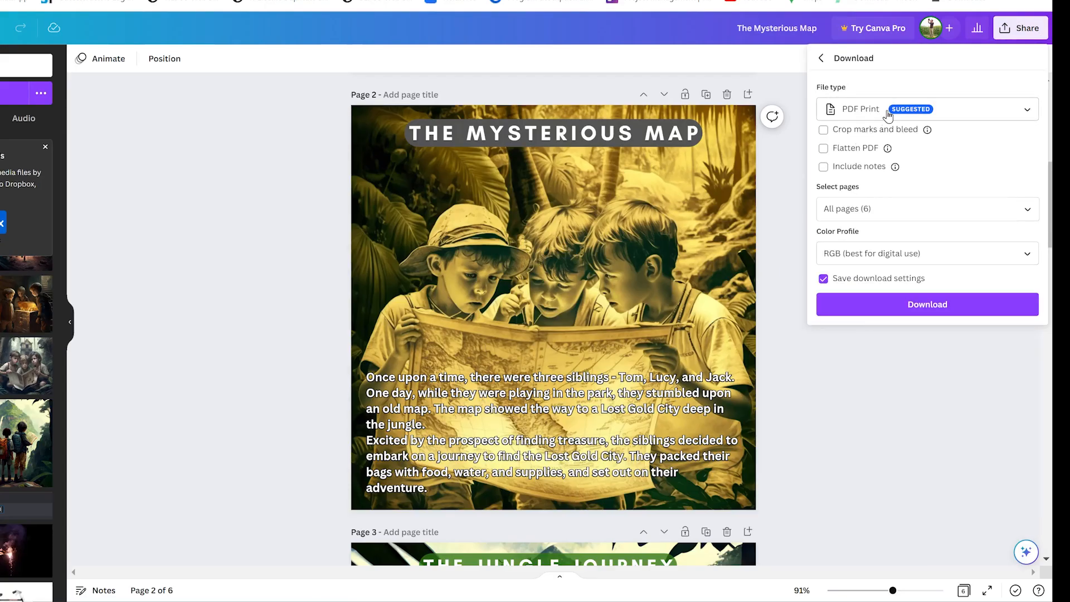
click(874, 305)
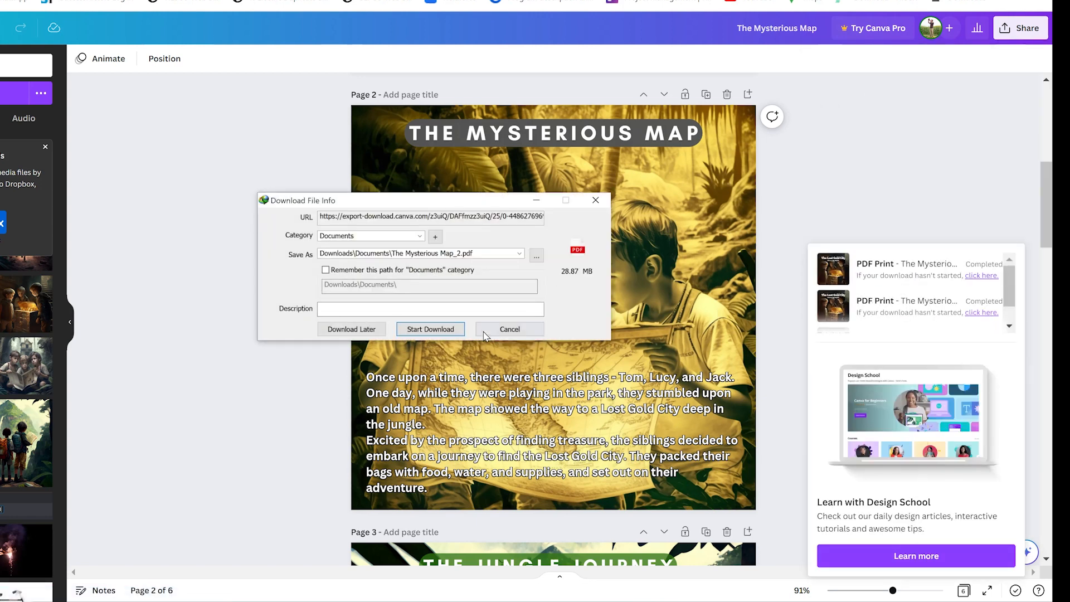
click(434, 331)
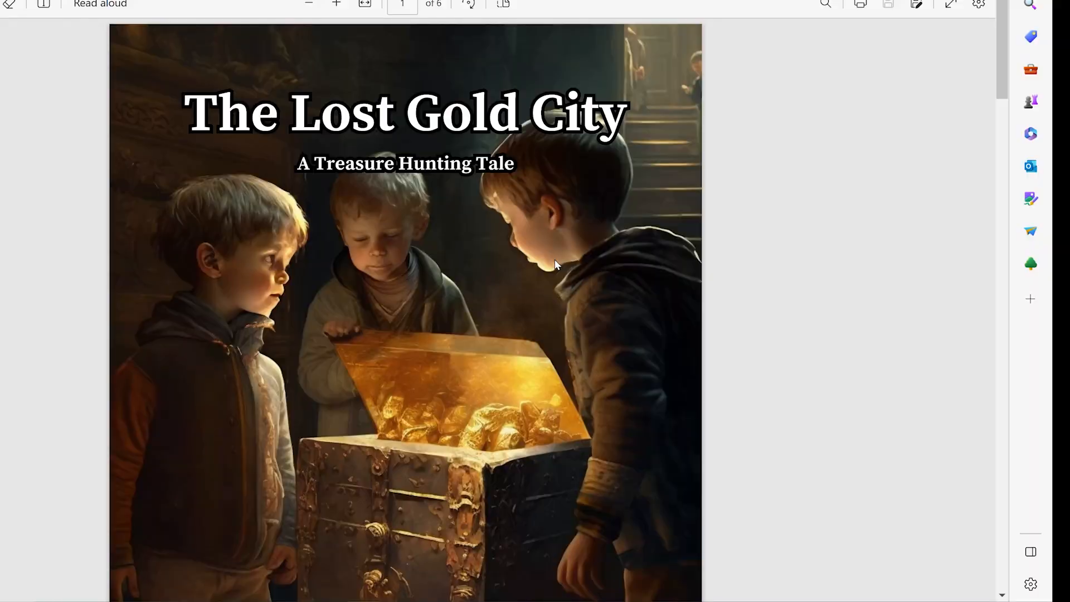
scroll(554, 259, down, 10)
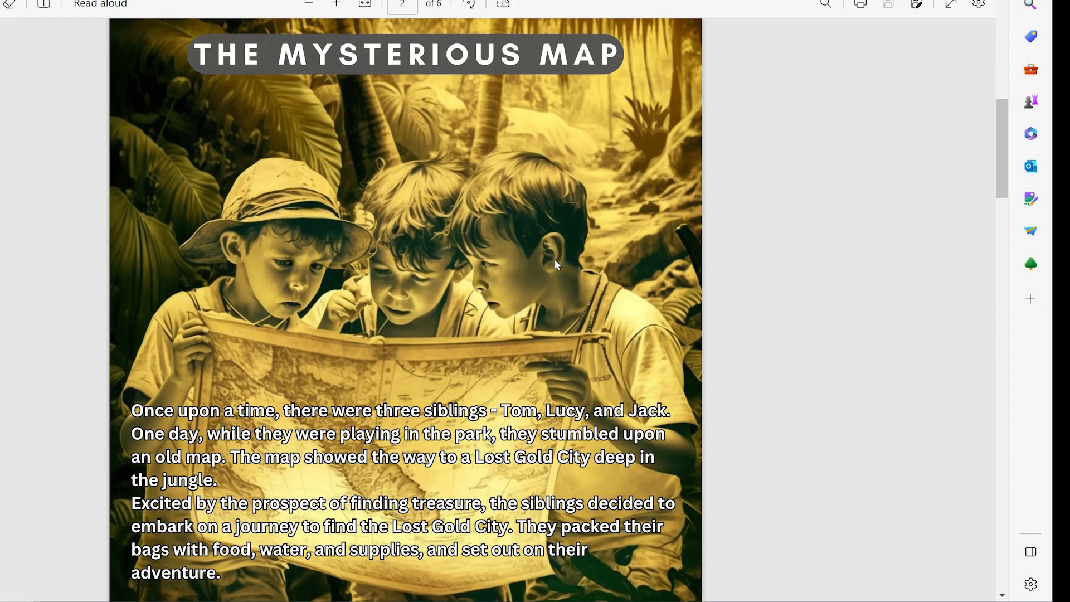